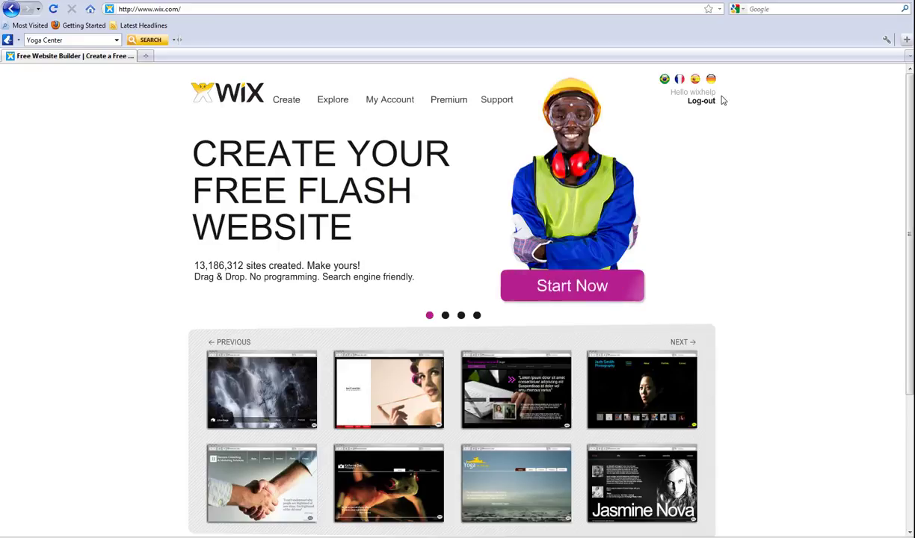
Start a new mobile site from the account area and select the consulting template with the blue mosaic background
{"action": "left_click", "coordinate": [392, 102]}
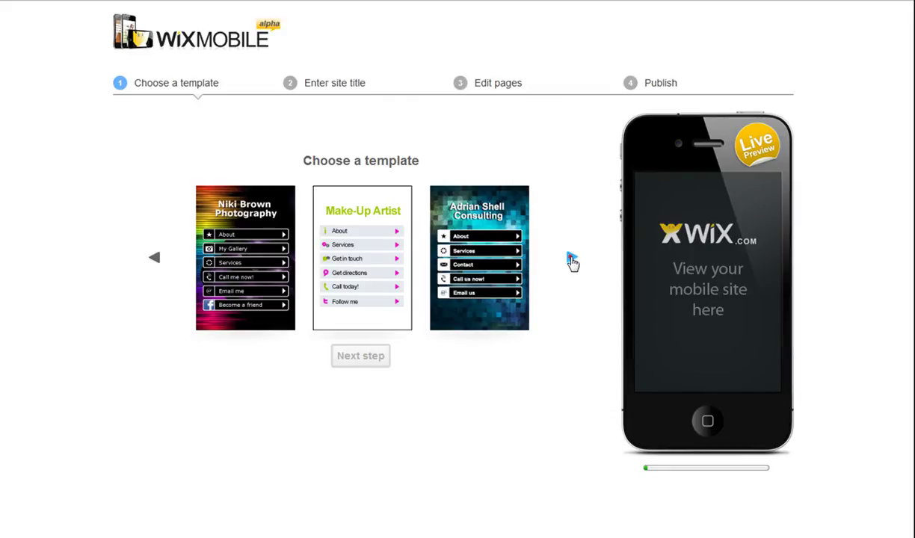
{"action": "left_click", "coordinate": [573, 256]}
{"action": "left_click", "coordinate": [572, 257]}
{"action": "left_click", "coordinate": [573, 259]}
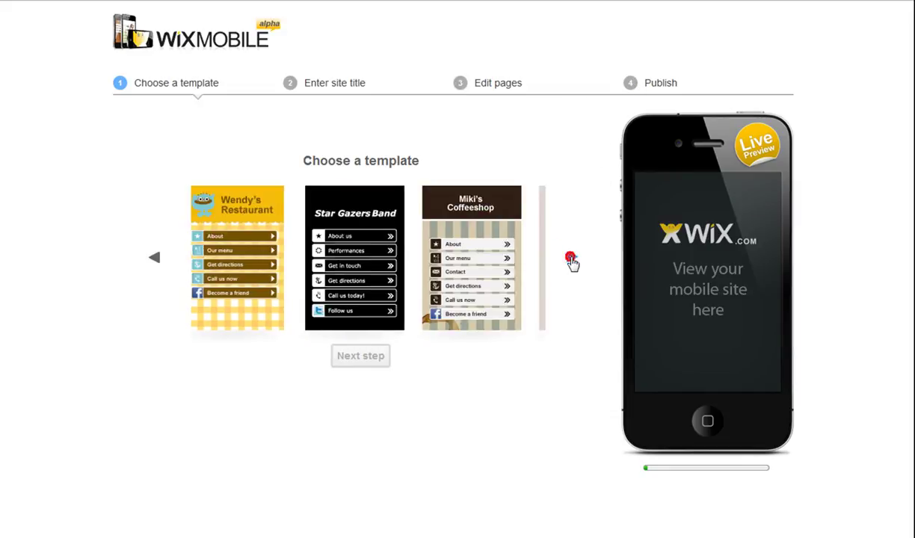
{"action": "left_click", "coordinate": [572, 258]}
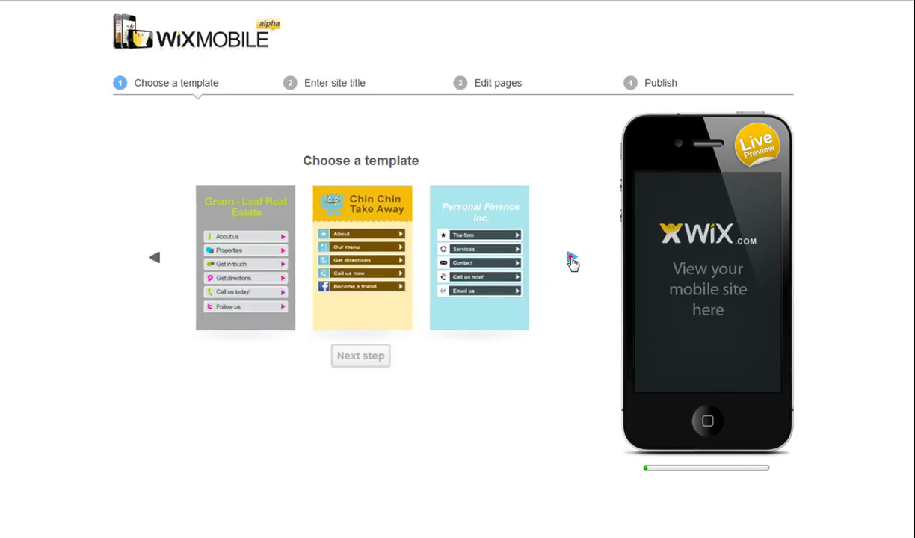
{"action": "left_click", "coordinate": [573, 259]}
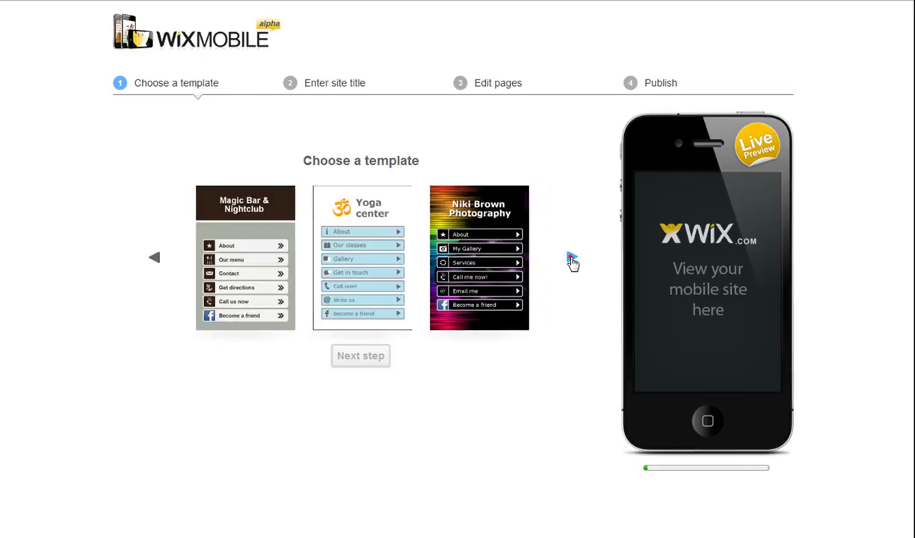
{"action": "left_click", "coordinate": [572, 259]}
{"action": "left_click", "coordinate": [359, 270]}
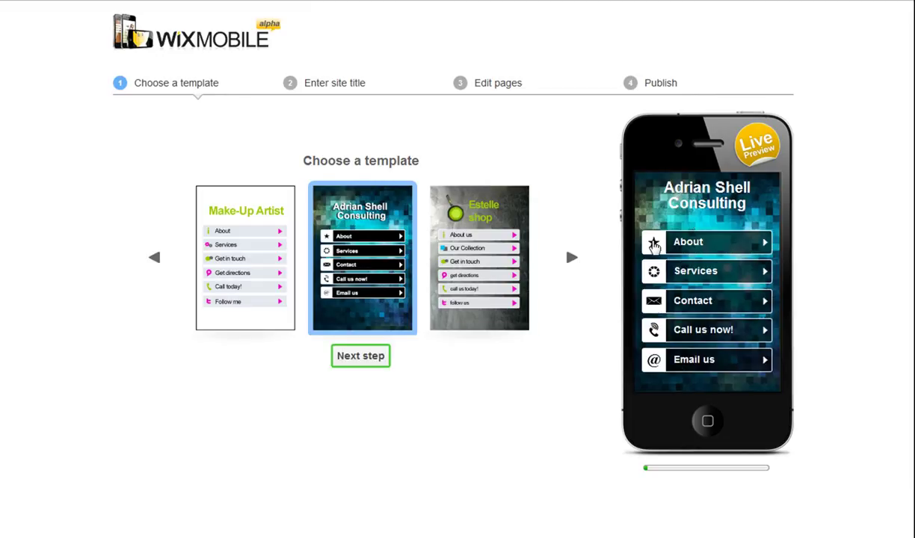
Preview the template's inner pages, including Services, in the live preview and proceed with this template
{"action": "left_click", "coordinate": [654, 245]}
{"action": "left_click_drag", "start_coordinate": [644, 326], "coordinate": [692, 280]}
{"action": "left_click", "coordinate": [682, 278]}
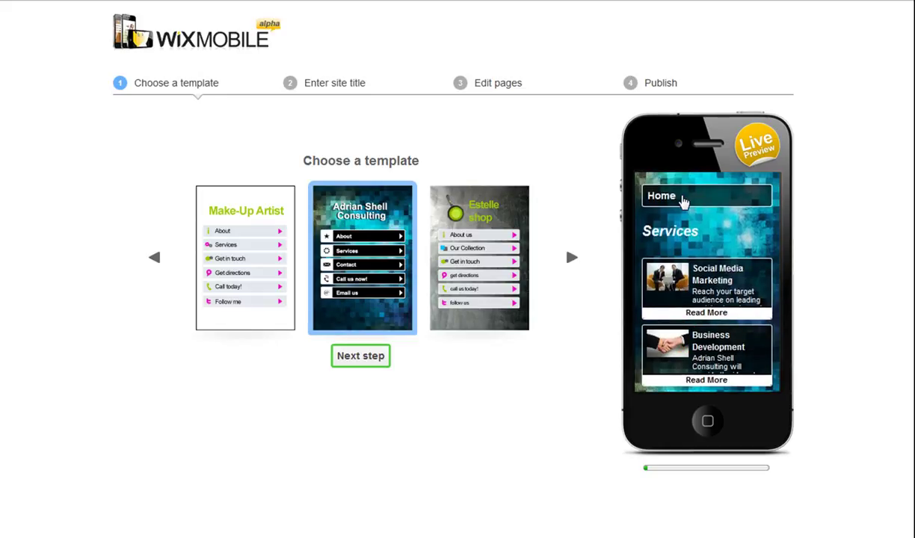
{"action": "left_click", "coordinate": [682, 198]}
{"action": "left_click", "coordinate": [348, 367]}
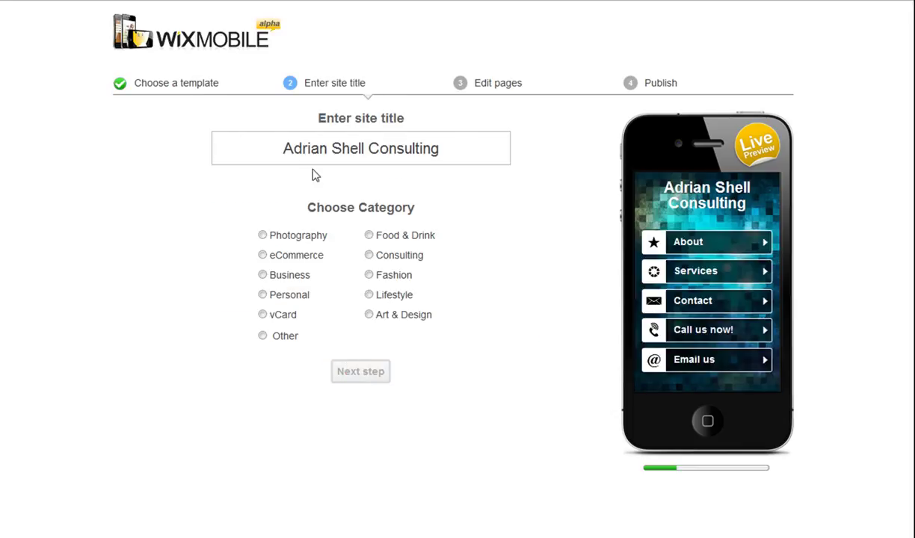
Replace the site title with the photographer's business name, choose the Photography category and continue to page editing
{"action": "left_click_drag", "start_coordinate": [284, 148], "coordinate": [444, 150]}
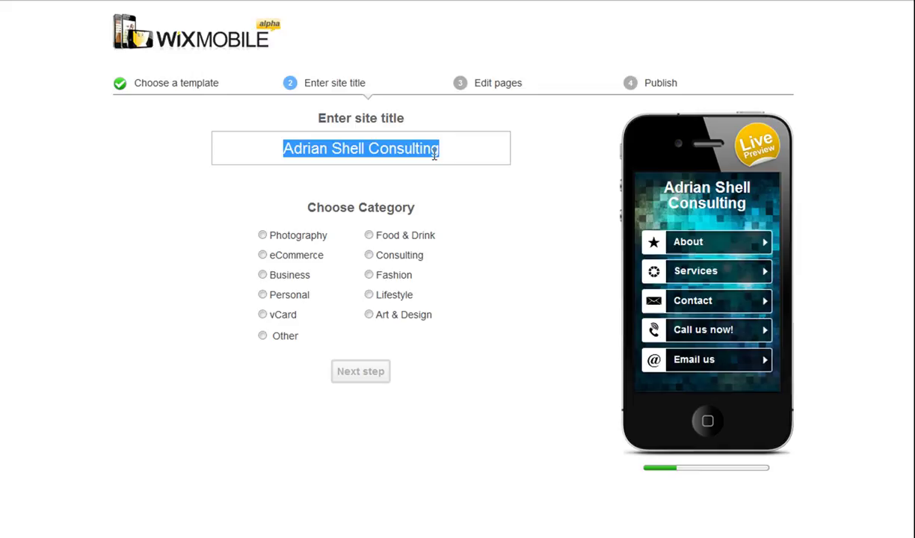
{"action": "type", "text": "Shauna D "}
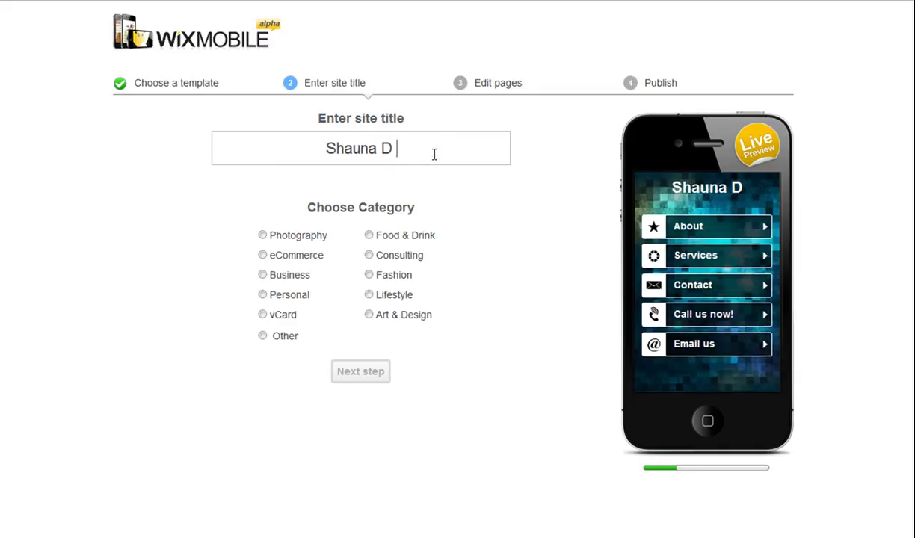
{"action": "type", "text": "Photog"}
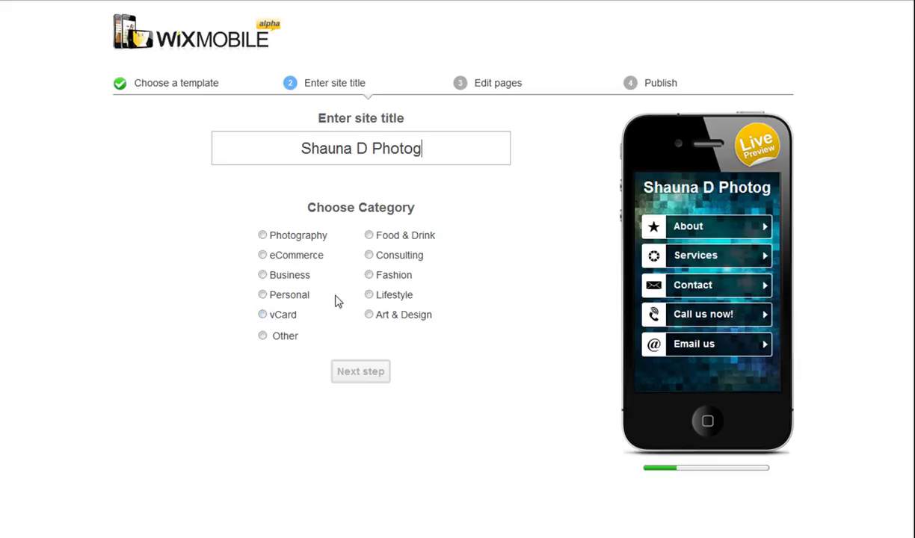
{"action": "left_click", "coordinate": [262, 235]}
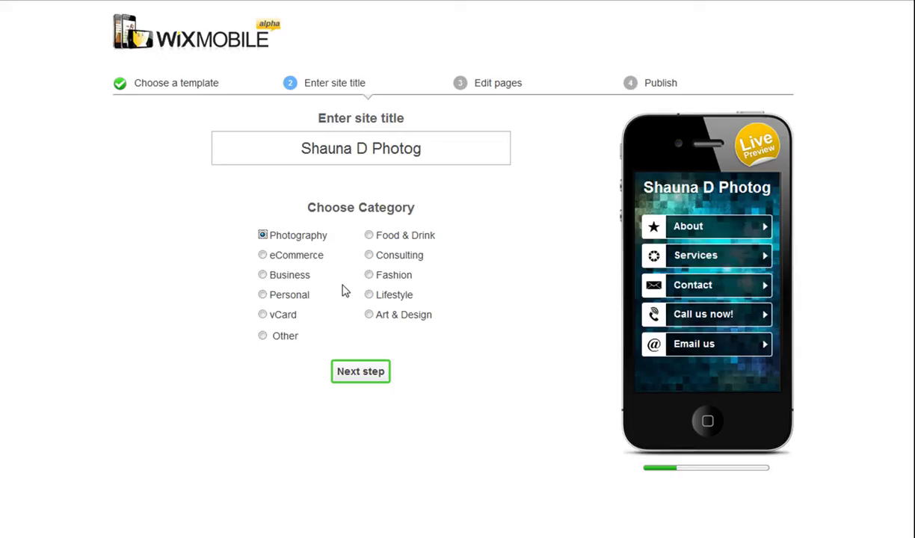
{"action": "left_click", "coordinate": [350, 374]}
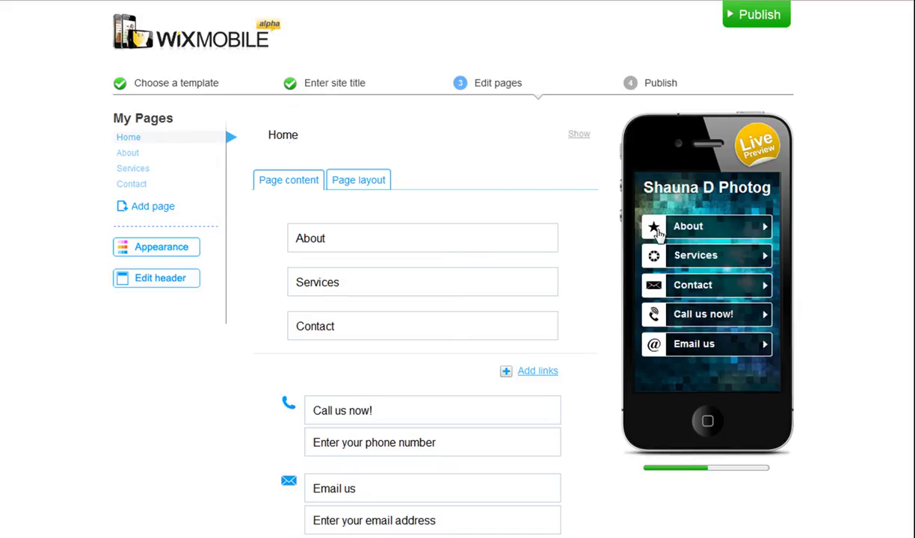
Examine the background and site color options in the site's appearance settings
{"action": "mouse_move", "coordinate": [581, 286]}
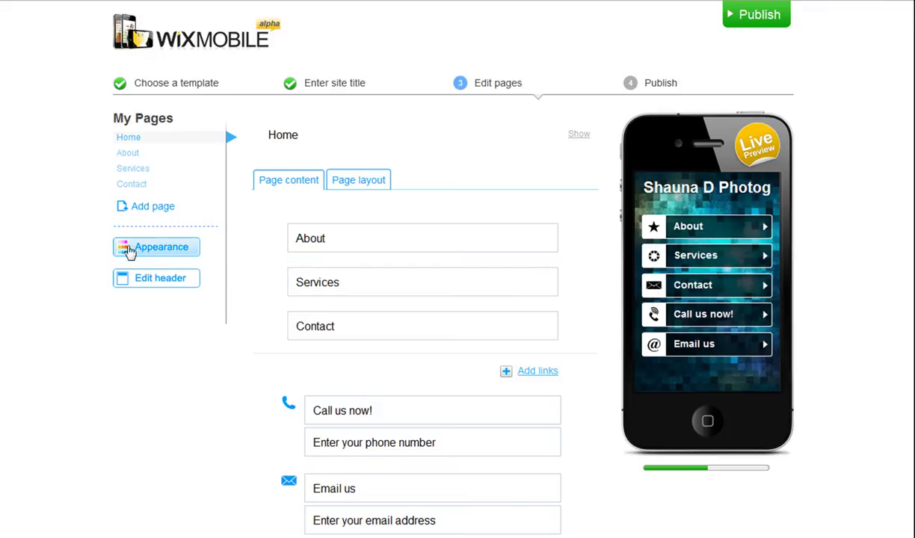
{"action": "left_click", "coordinate": [164, 251]}
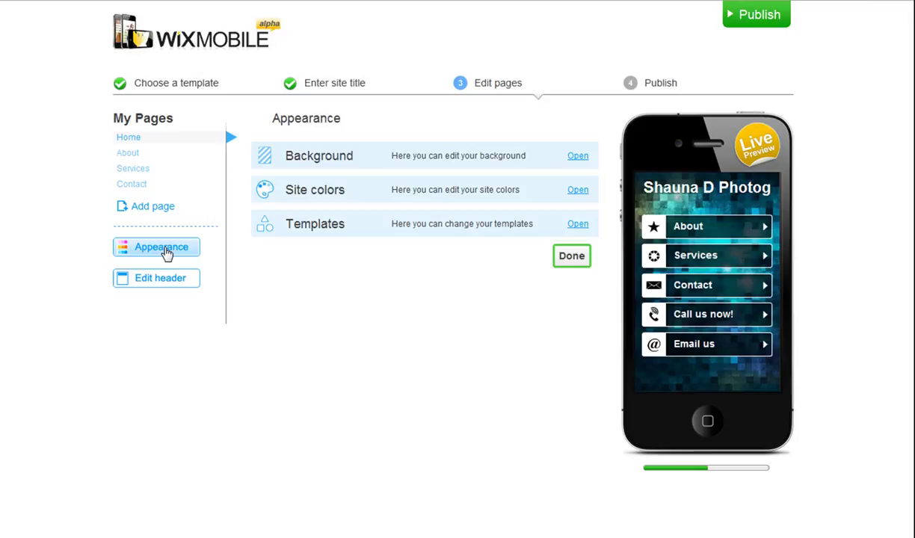
{"action": "left_click", "coordinate": [314, 155]}
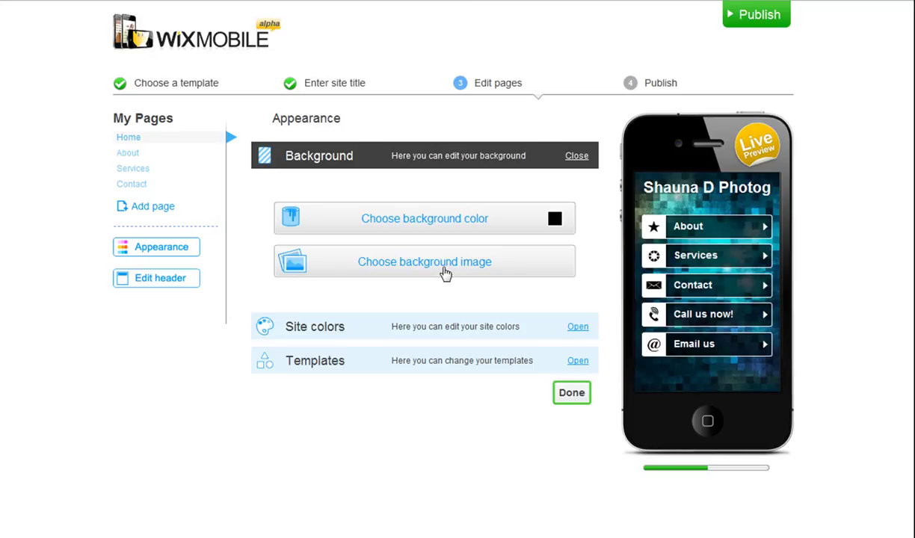
{"action": "left_click", "coordinate": [500, 159]}
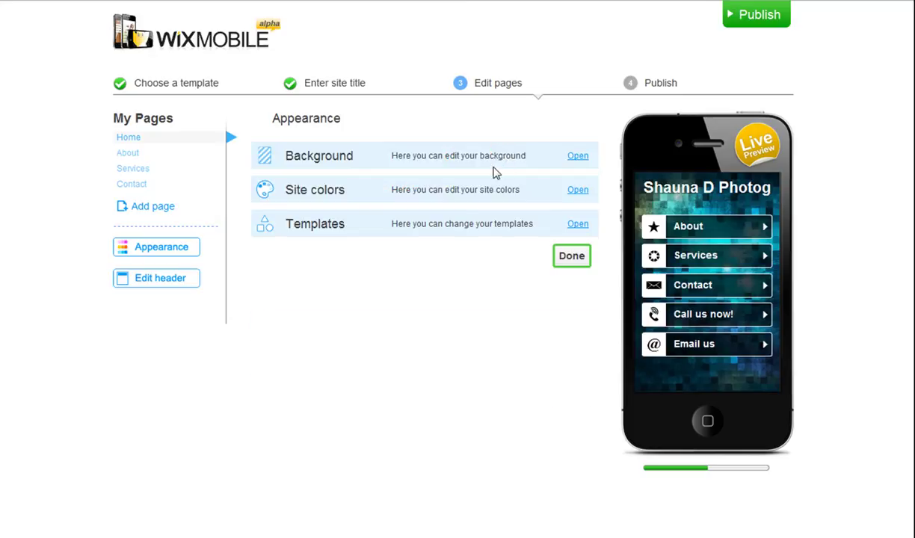
{"action": "left_click", "coordinate": [484, 192]}
{"action": "scroll", "coordinate": [472, 239], "scroll_direction": "down", "scroll_amount": 1}
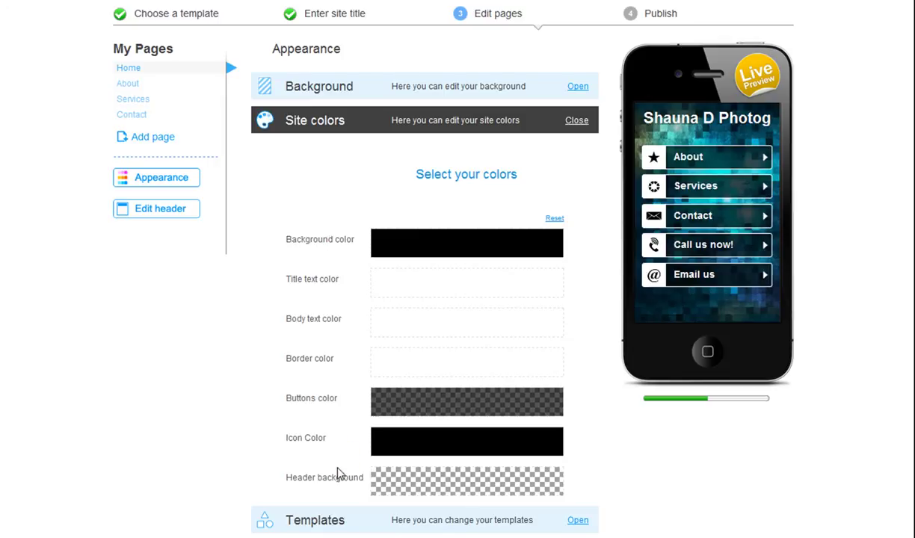
{"action": "left_click", "coordinate": [575, 123]}
Change the site's template to Yoga center and finish the appearance settings
{"action": "left_click", "coordinate": [517, 154]}
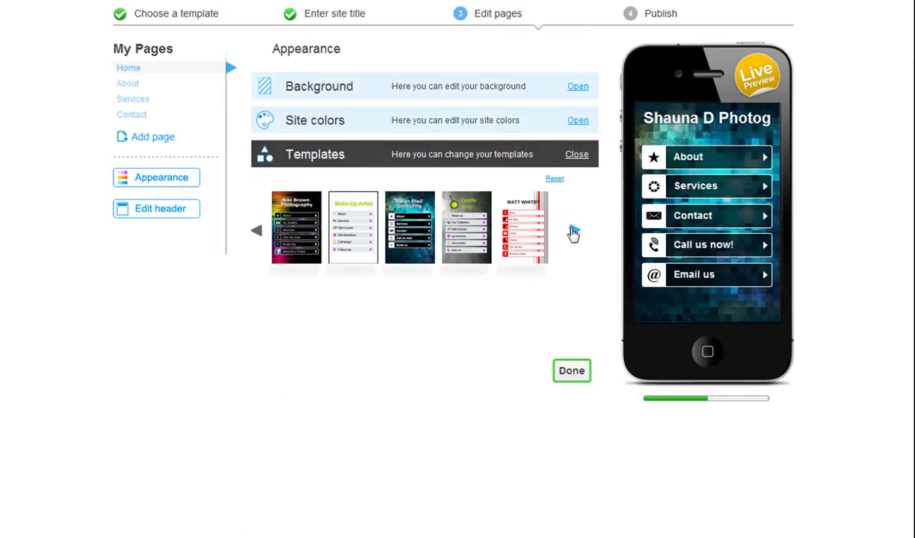
{"action": "left_click", "coordinate": [573, 233]}
{"action": "left_click", "coordinate": [574, 233]}
{"action": "left_click", "coordinate": [574, 233]}
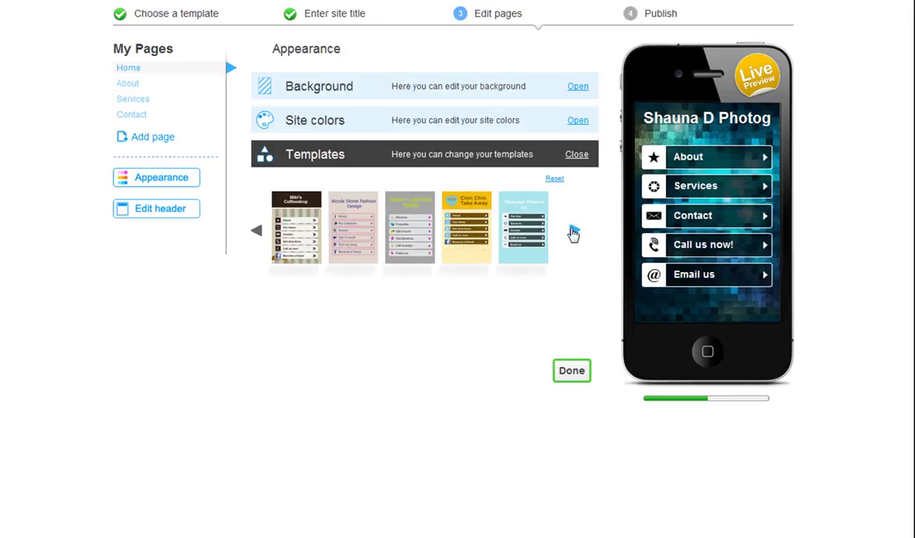
{"action": "left_click", "coordinate": [573, 234]}
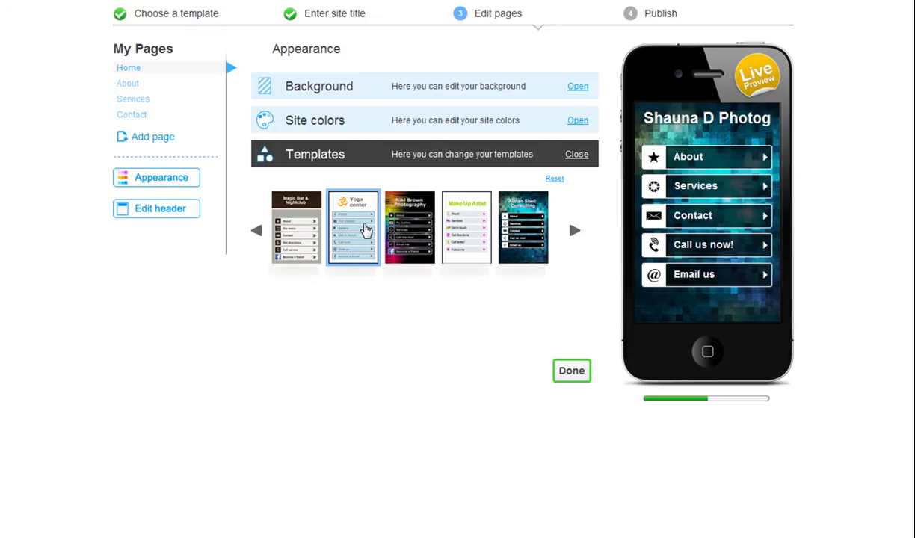
{"action": "left_click", "coordinate": [364, 230]}
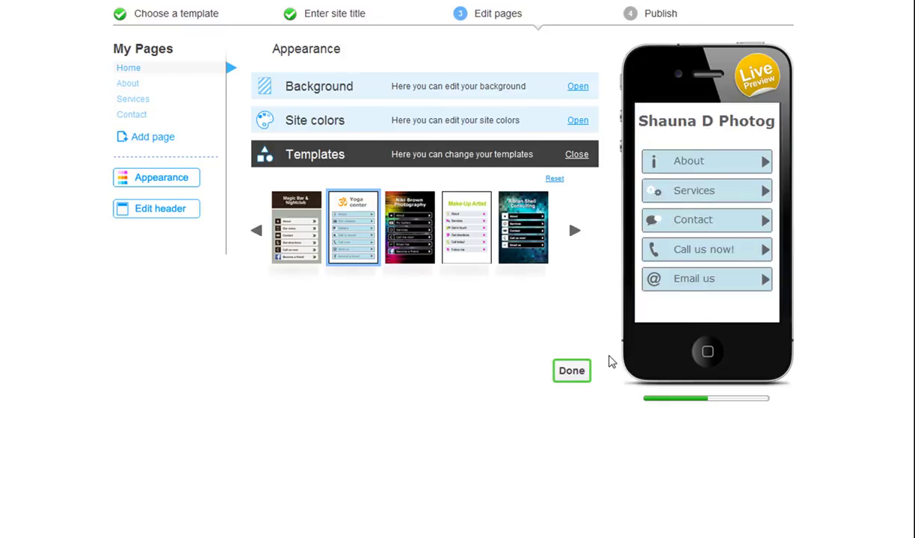
{"action": "left_click", "coordinate": [572, 371]}
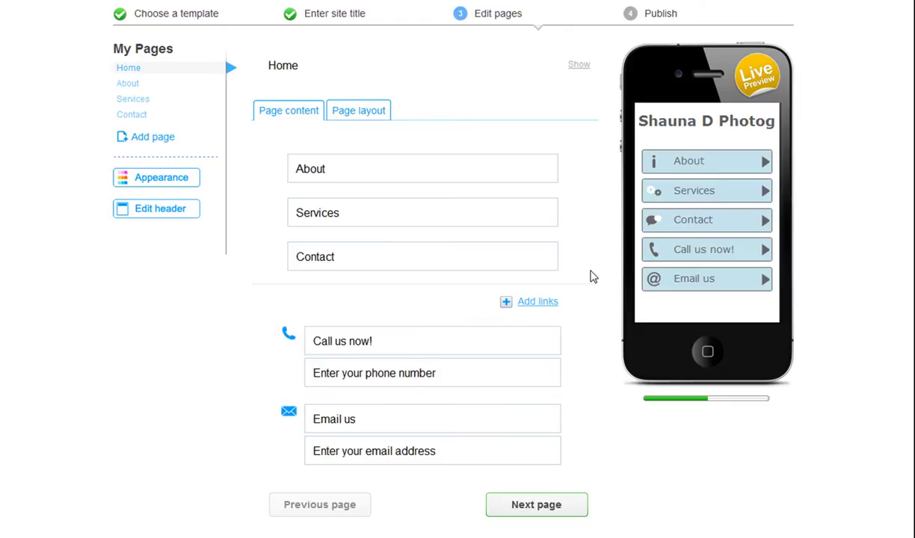
Show the Home page title, hide it again and view the page's layout elements
{"action": "scroll", "coordinate": [611, 203], "scroll_direction": "up", "scroll_amount": 2}
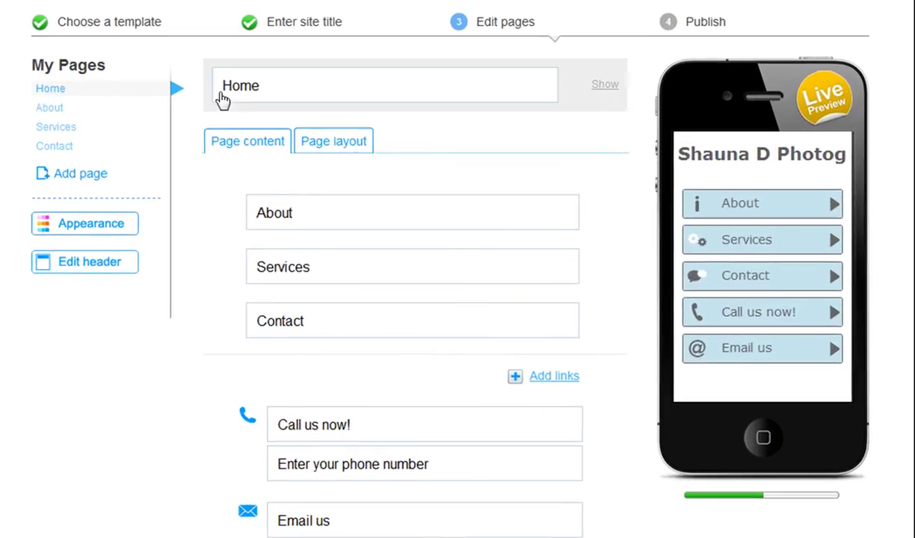
{"action": "left_click", "coordinate": [612, 87]}
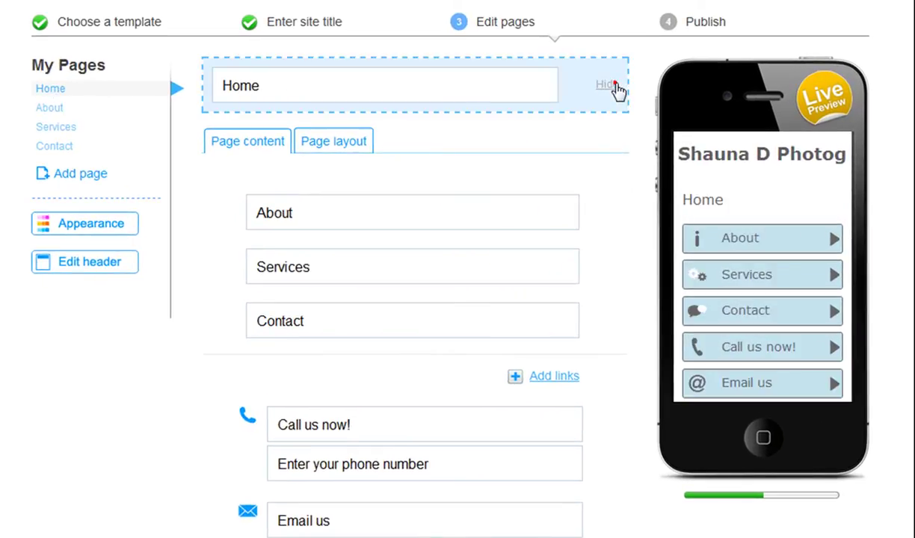
{"action": "left_click", "coordinate": [615, 84]}
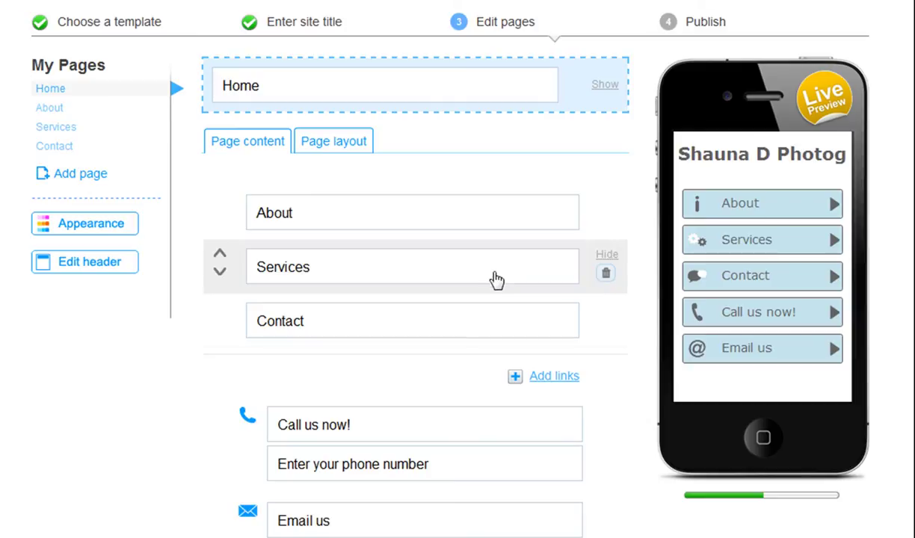
{"action": "left_click", "coordinate": [336, 143]}
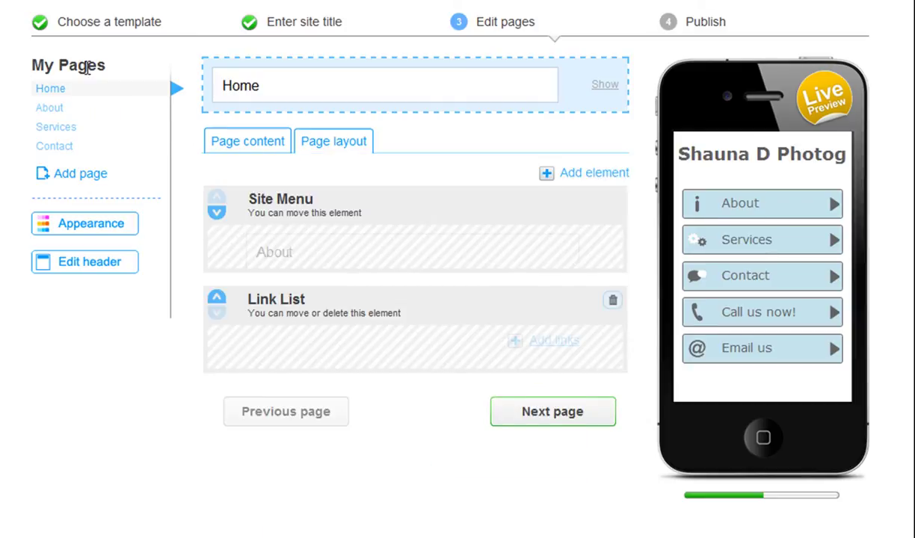
Add a Gallery page to the mobile site
{"action": "left_click", "coordinate": [51, 176]}
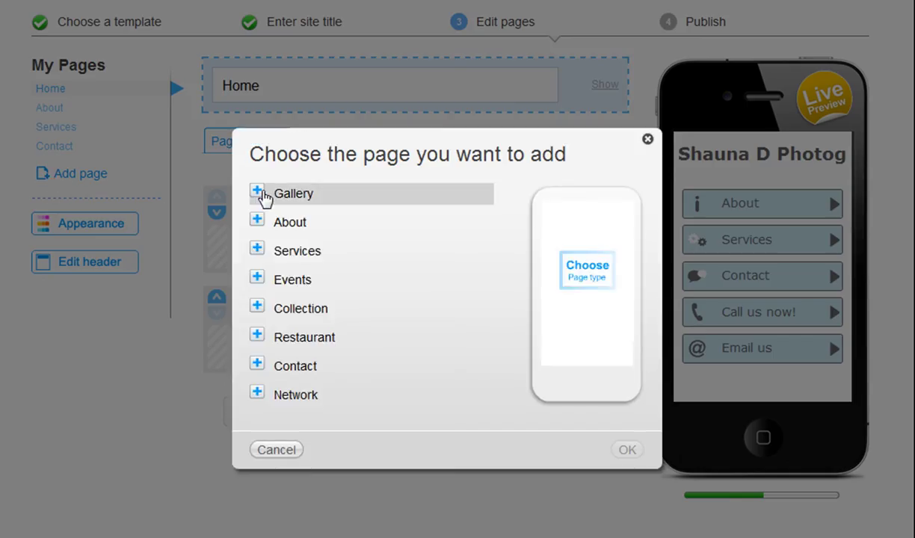
{"action": "left_click", "coordinate": [262, 193]}
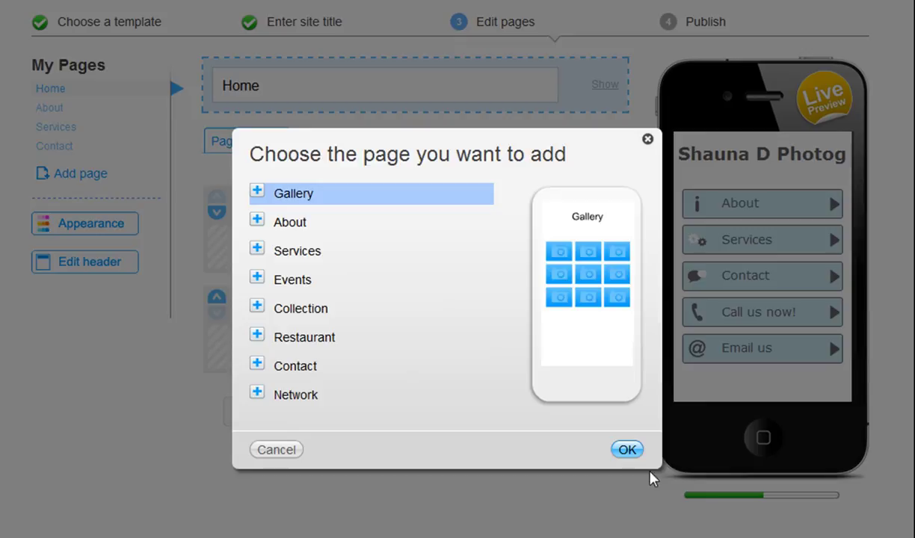
{"action": "left_click", "coordinate": [630, 449]}
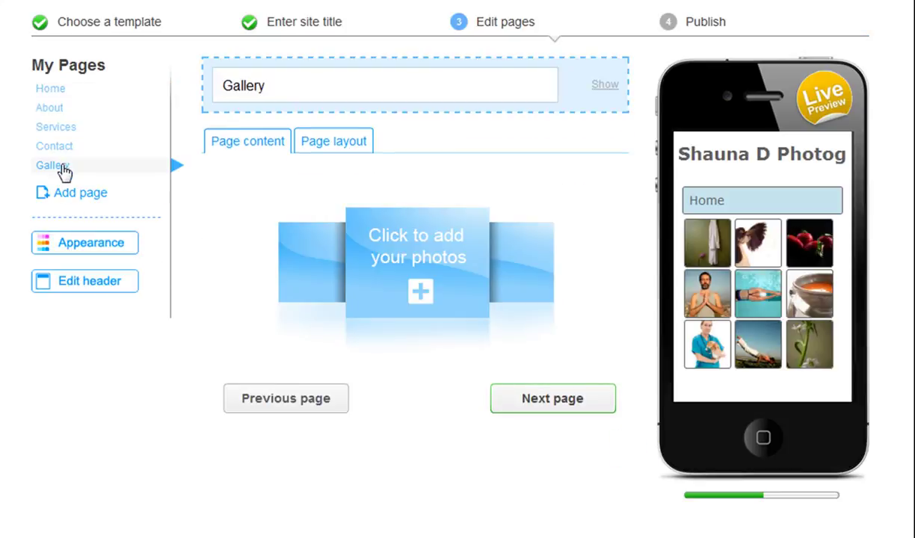
Show the Home page's title, and hide and restore the About item in its menu
{"action": "left_click", "coordinate": [53, 88]}
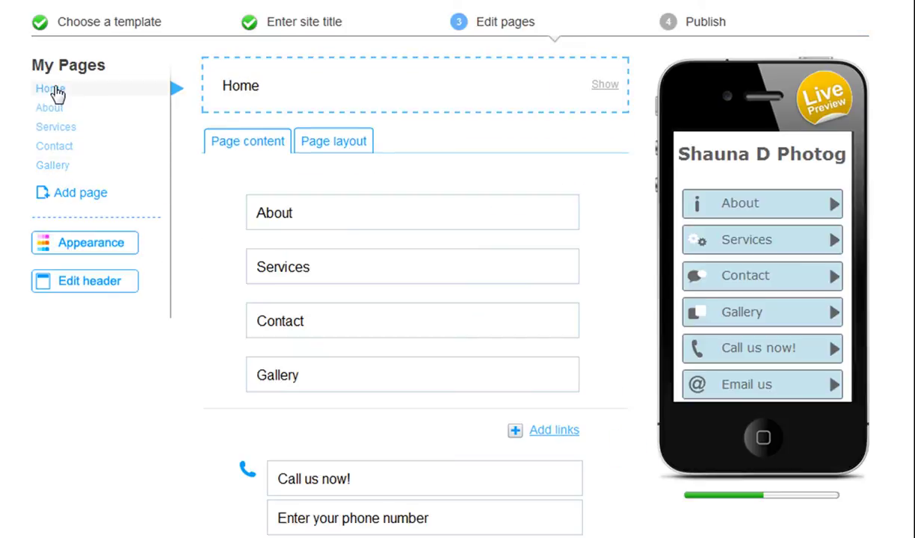
{"action": "left_click", "coordinate": [604, 86]}
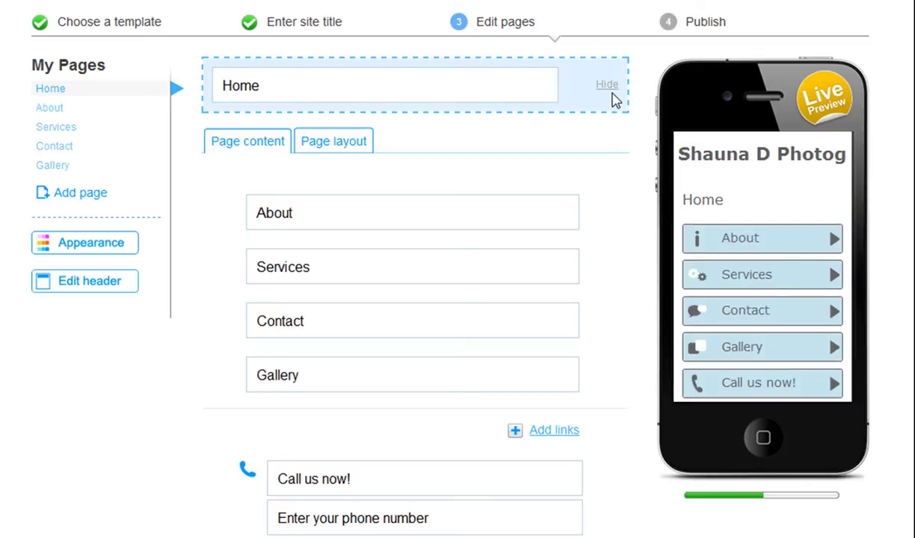
{"action": "left_click", "coordinate": [607, 87]}
{"action": "left_click", "coordinate": [605, 87]}
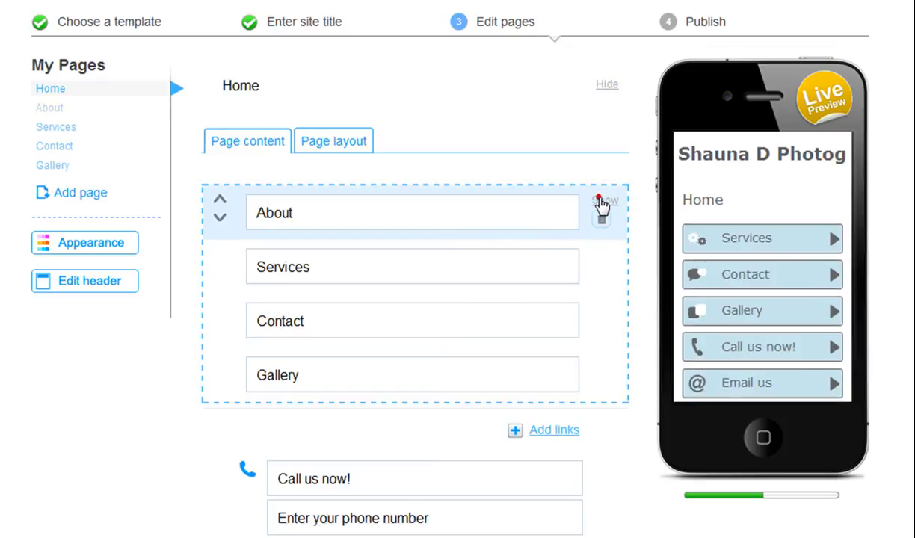
{"action": "left_click", "coordinate": [602, 201]}
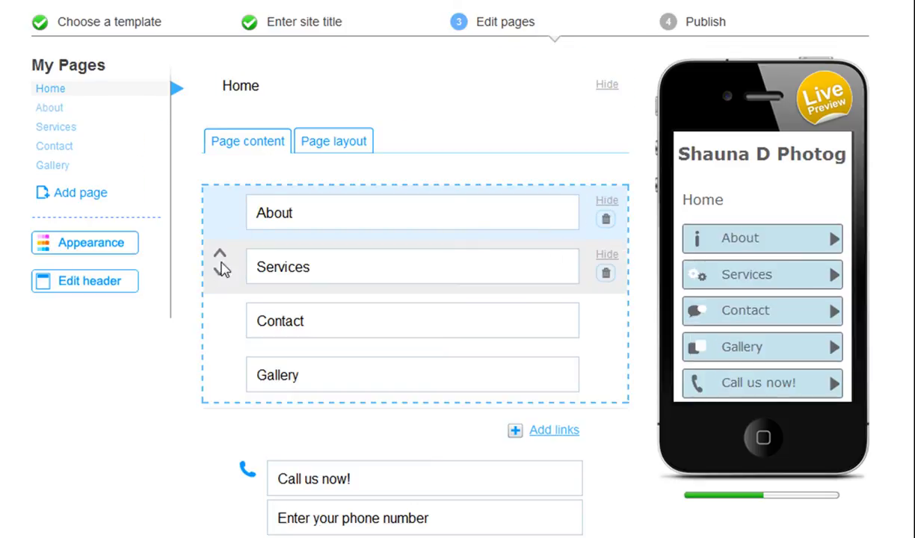
Move the Gallery item up in the Home page menu so it sits between About and Services
{"action": "left_click", "coordinate": [220, 362]}
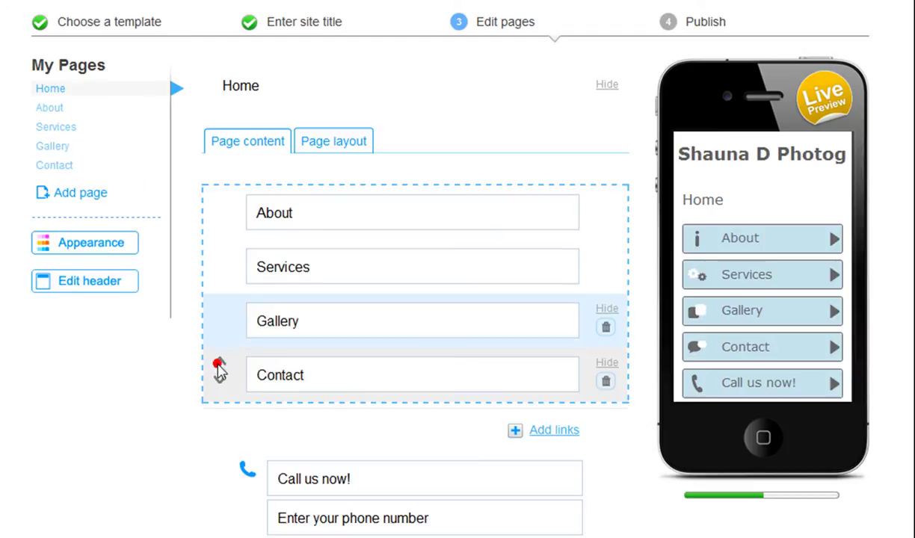
{"action": "left_click", "coordinate": [219, 309]}
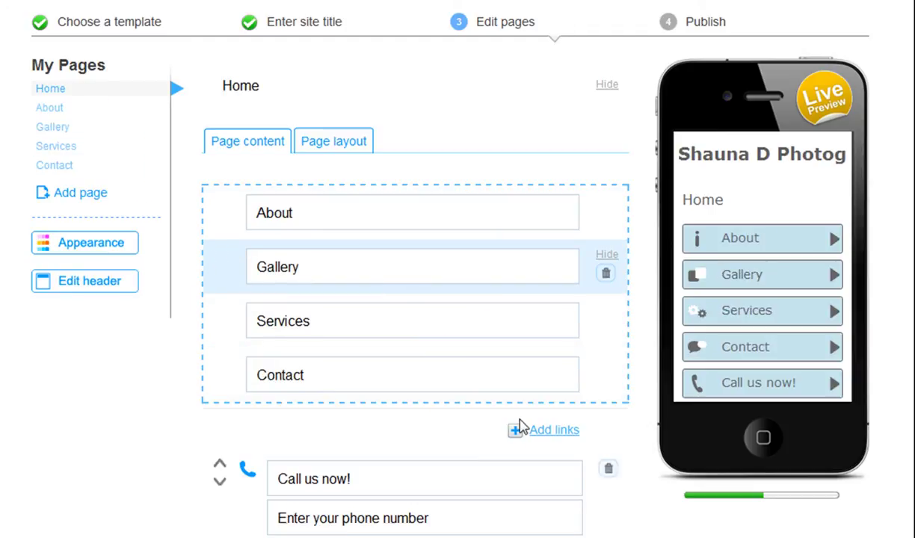
Add a Twitter link to the Home page's link list
{"action": "left_click", "coordinate": [533, 434]}
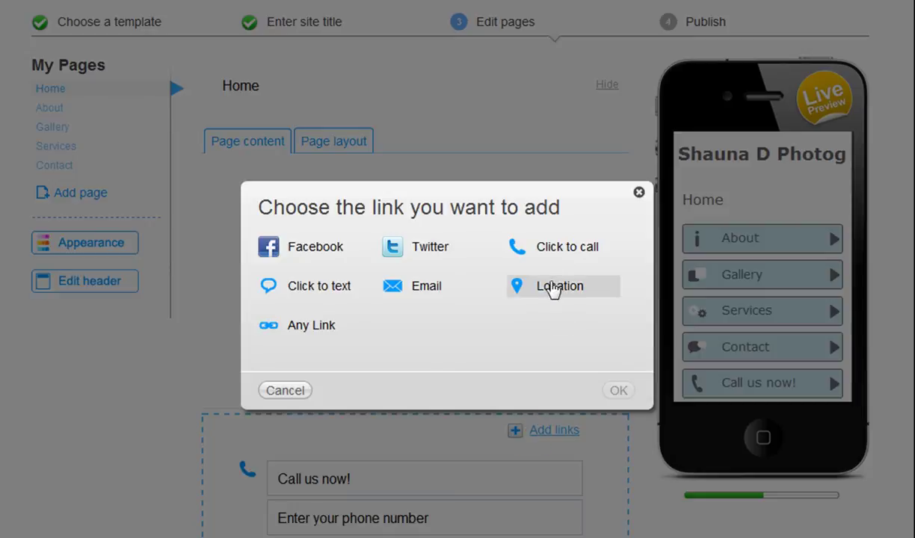
{"action": "left_click", "coordinate": [430, 249]}
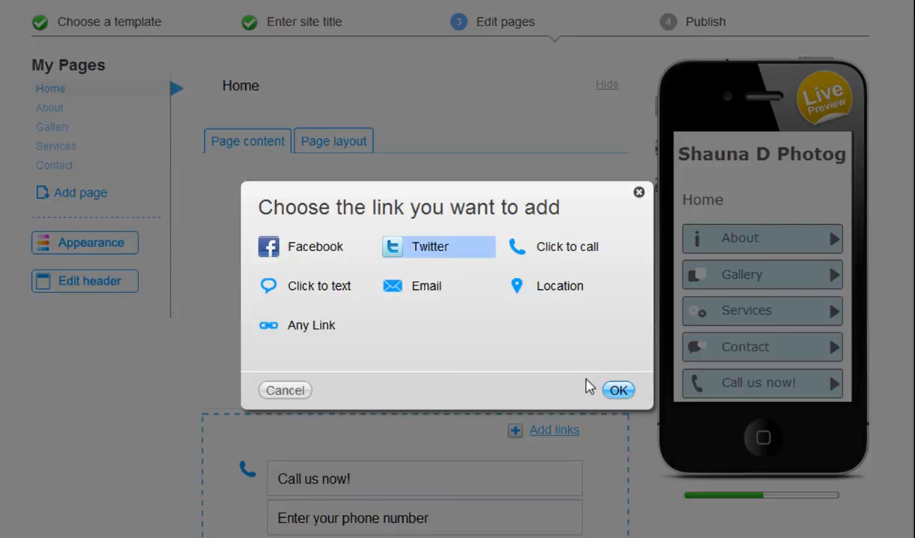
{"action": "left_click", "coordinate": [618, 390]}
{"action": "scroll", "coordinate": [608, 425], "scroll_direction": "down", "scroll_amount": 2}
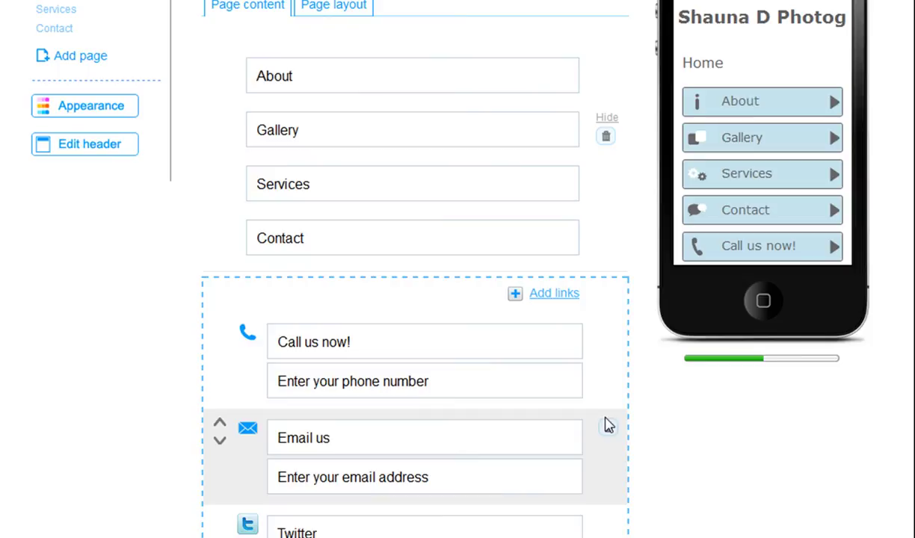
{"action": "scroll", "coordinate": [608, 425], "scroll_direction": "up", "scroll_amount": 2}
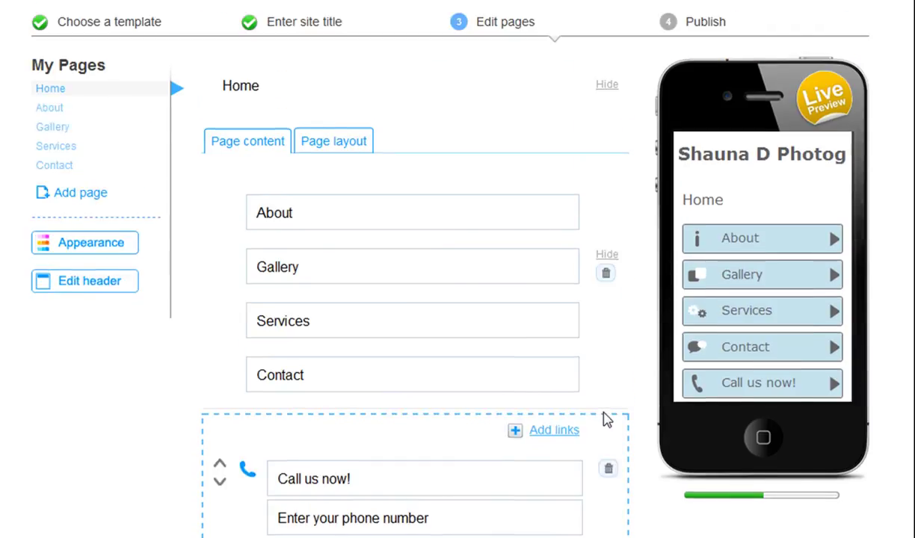
Move the Home page's Site Menu element below the Link List and back above it
{"action": "left_click", "coordinate": [302, 139]}
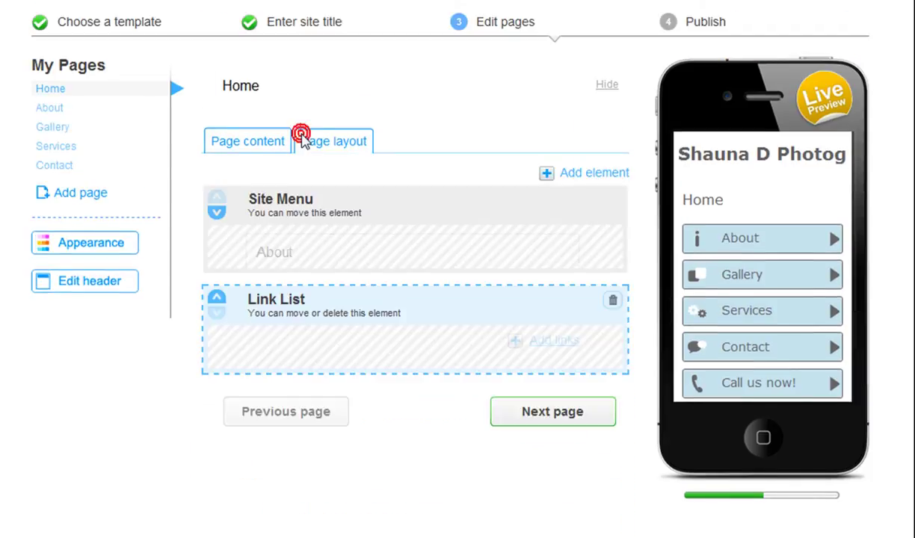
{"action": "left_click", "coordinate": [217, 214]}
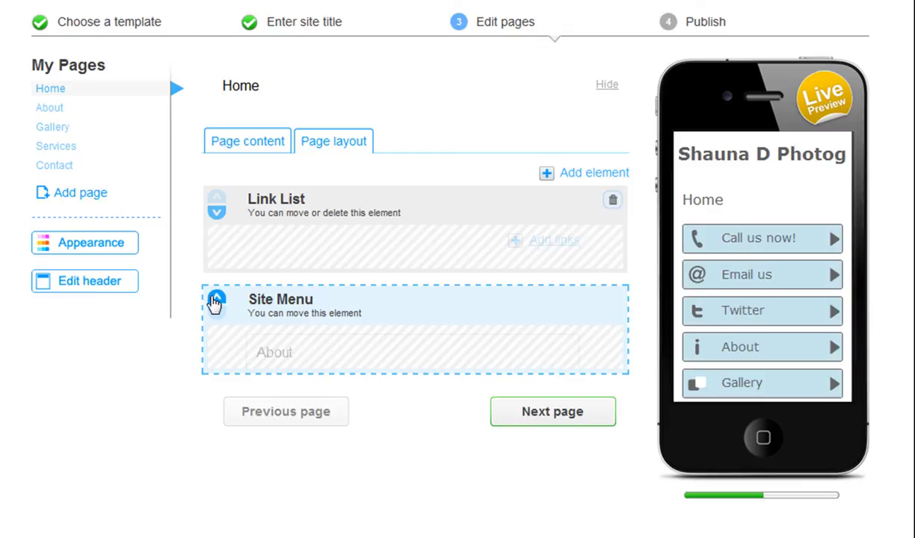
{"action": "left_click", "coordinate": [215, 300]}
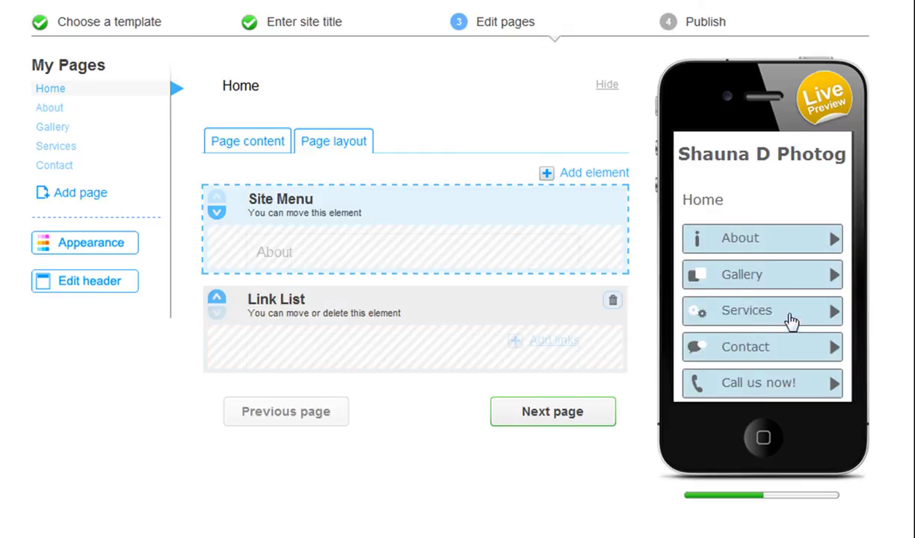
Add a Text element to the Home page layout and display its text box in the page content
{"action": "left_click", "coordinate": [579, 174]}
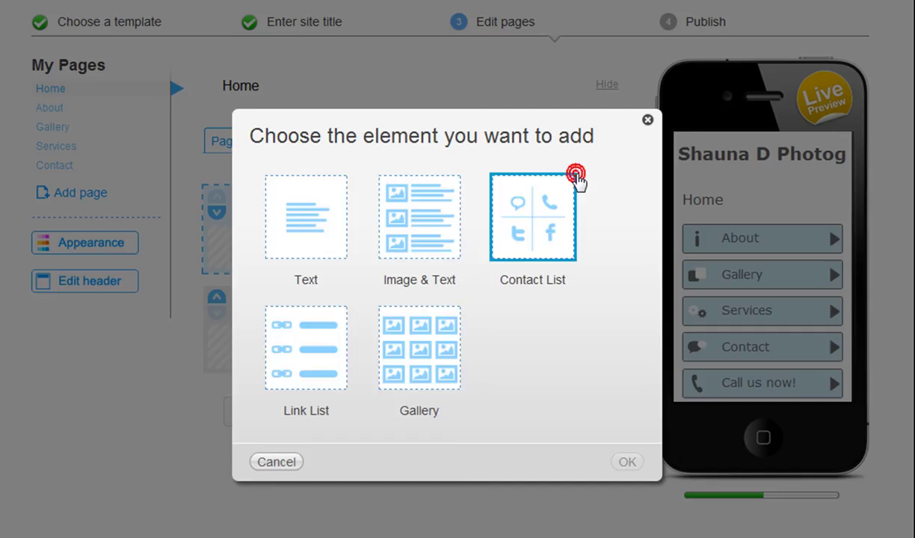
{"action": "left_click", "coordinate": [322, 215]}
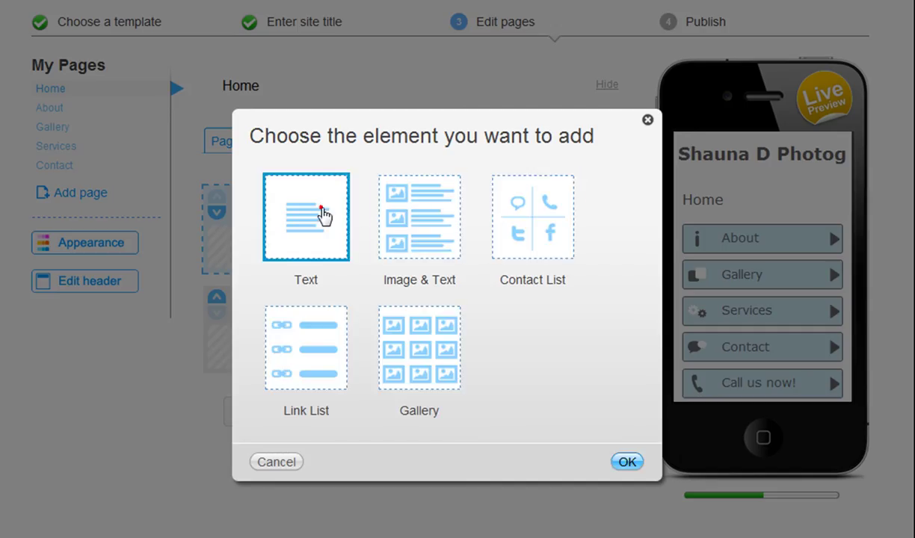
{"action": "left_click", "coordinate": [627, 464]}
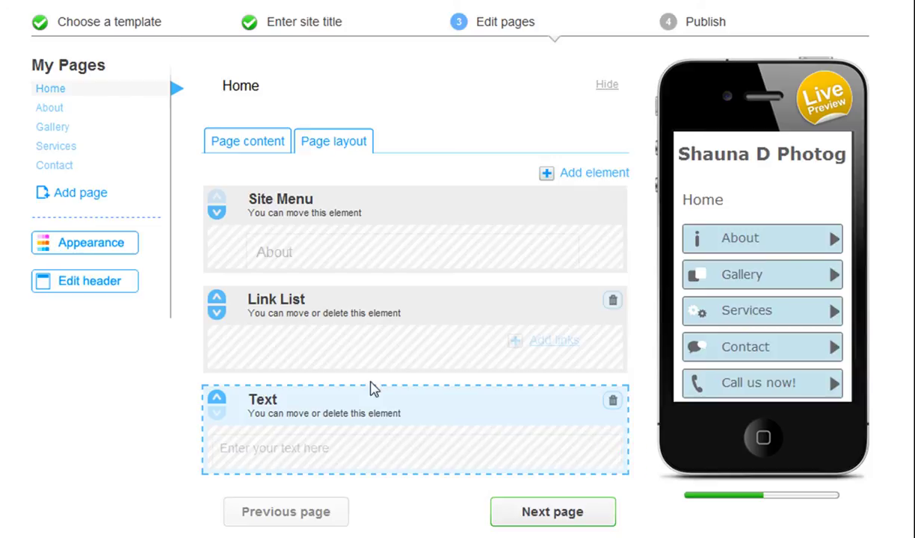
{"action": "left_click", "coordinate": [255, 150]}
{"action": "scroll", "coordinate": [404, 288], "scroll_direction": "down", "scroll_amount": 5}
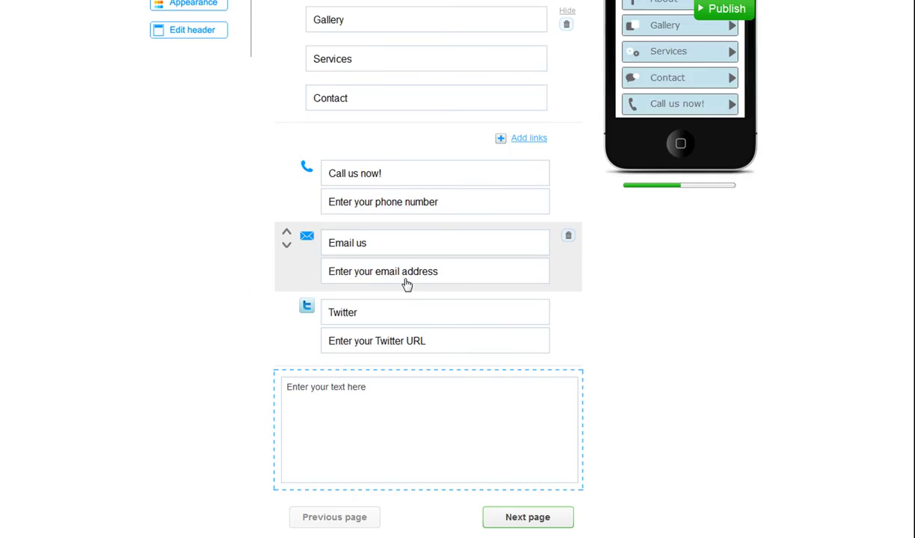
Go to the About page, show its title and check the page's layout elements
{"action": "left_click", "coordinate": [526, 519]}
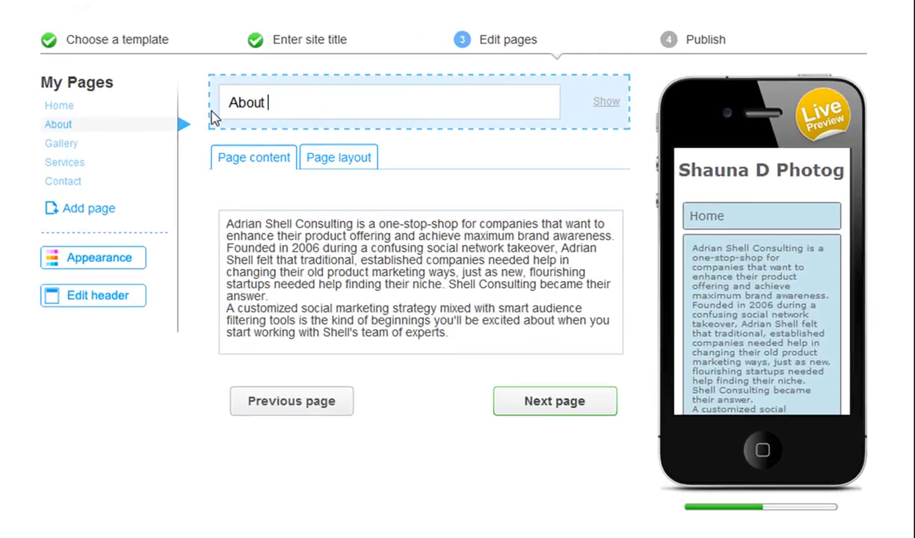
{"action": "left_click", "coordinate": [601, 104]}
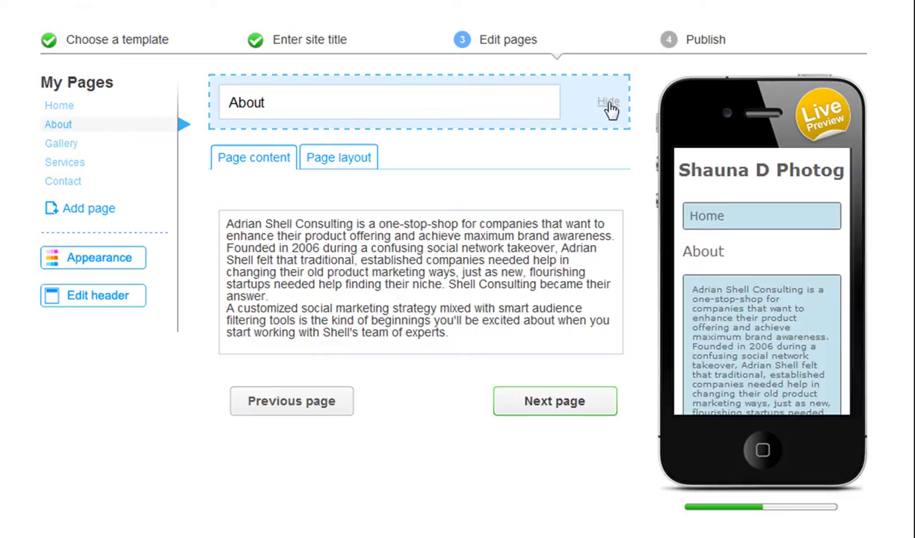
{"action": "left_click", "coordinate": [608, 102]}
{"action": "left_click", "coordinate": [607, 103]}
{"action": "left_click", "coordinate": [344, 166]}
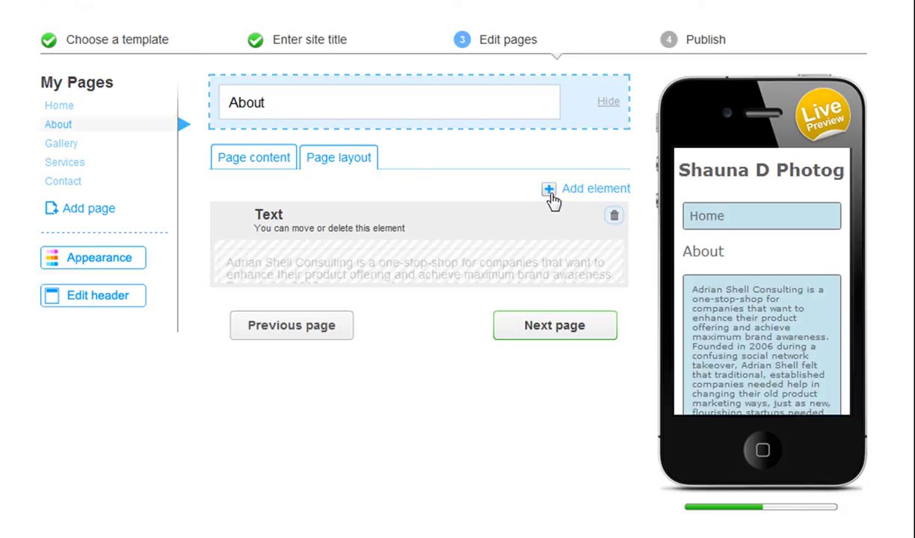
{"action": "left_click", "coordinate": [283, 160]}
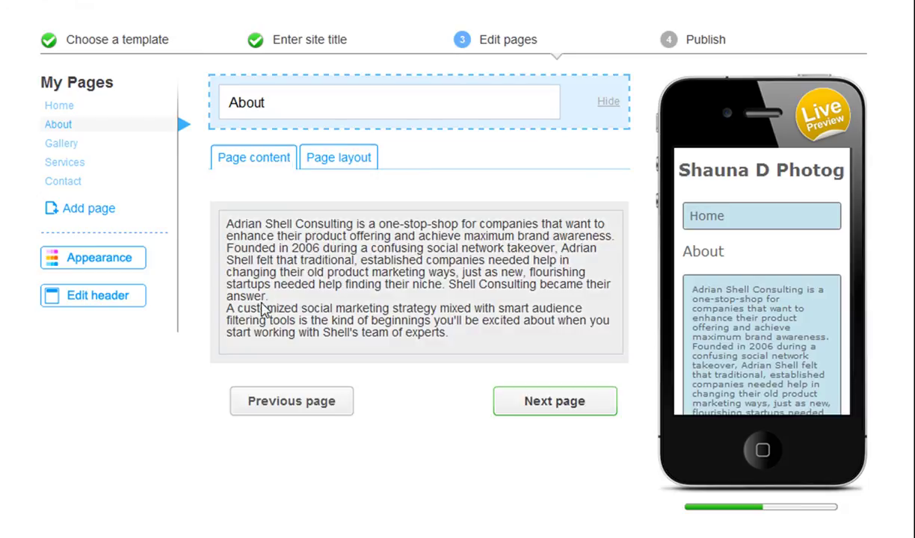
Delete the About page text that precedes the paragraph starting "A customized social marketing strategy", including the blank line
{"action": "left_click", "coordinate": [283, 306]}
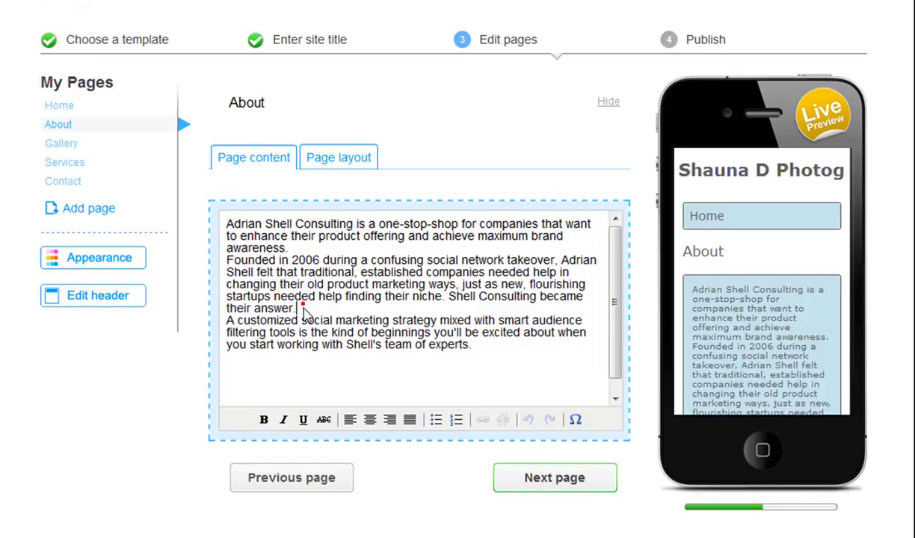
{"action": "left_click_drag", "start_coordinate": [295, 307], "coordinate": [228, 209]}
{"action": "key", "text": "Delete"}
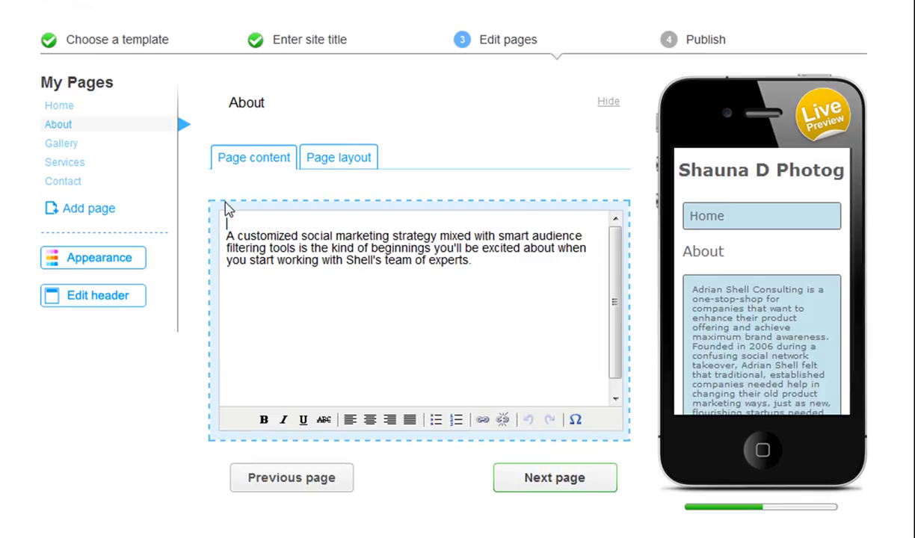
{"action": "key", "text": "Delete"}
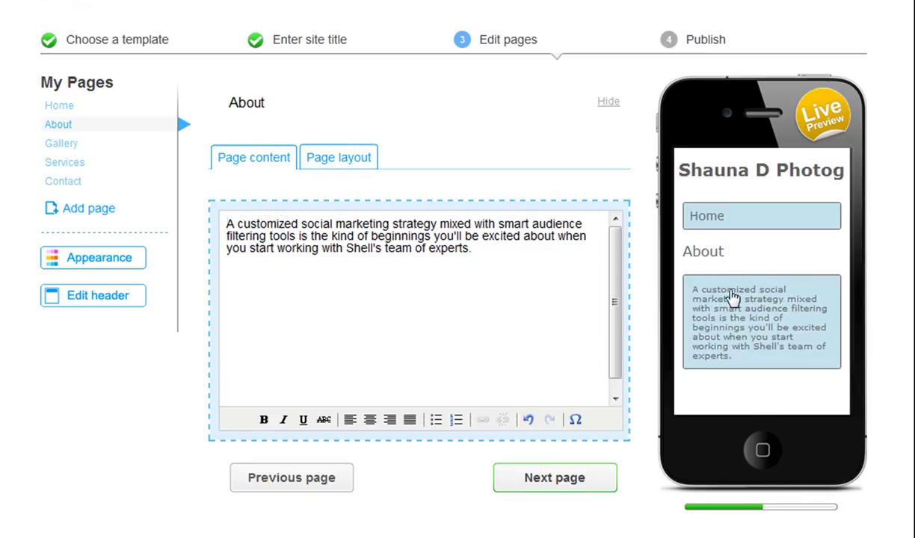
Add the stock photos yoga_meditation, yoga_meditate, yoga_headstand, white-flowers, water-hands, yoga_man and spa-bath to the Gallery page
{"action": "left_click", "coordinate": [576, 484]}
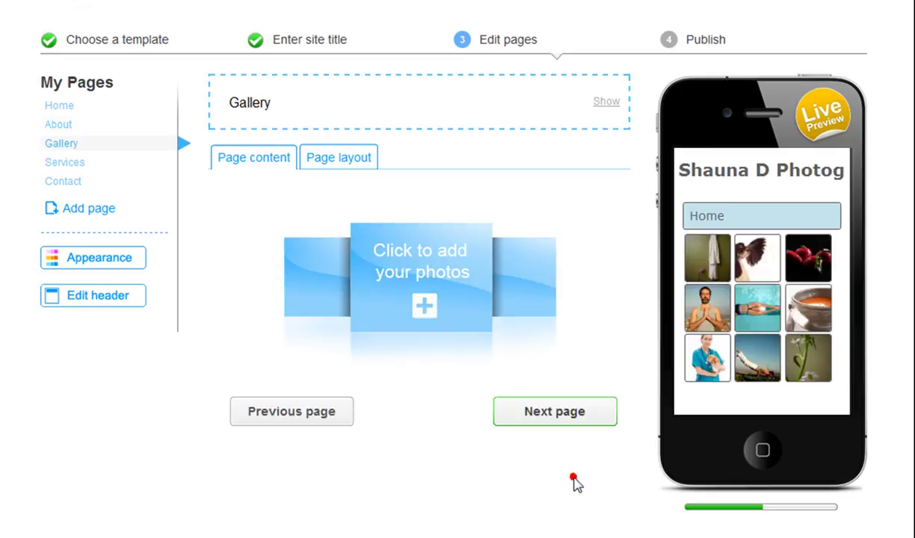
{"action": "left_click", "coordinate": [417, 275]}
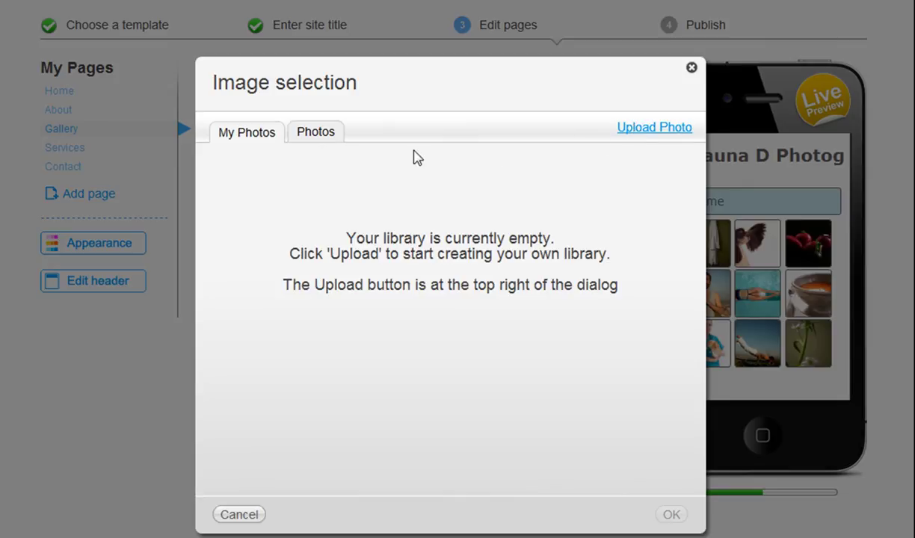
{"action": "left_click", "coordinate": [314, 133]}
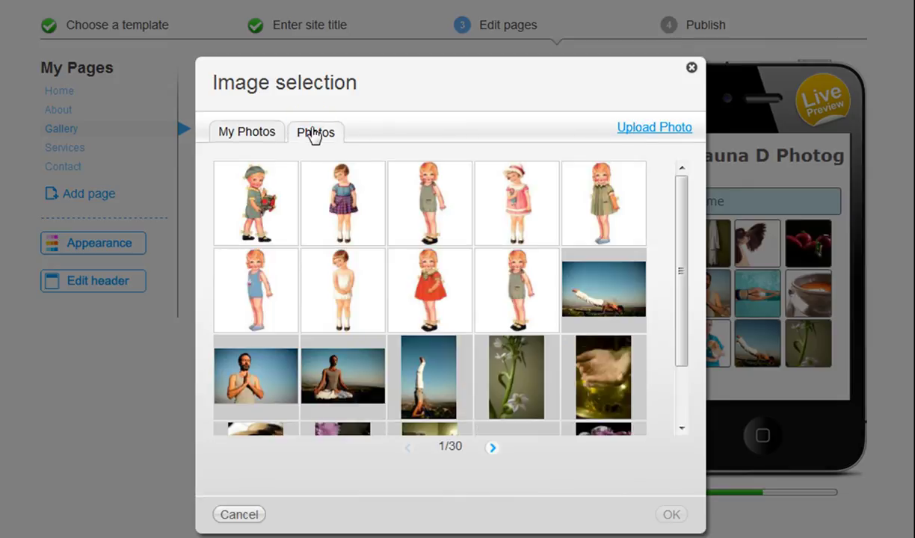
{"action": "left_click", "coordinate": [256, 347]}
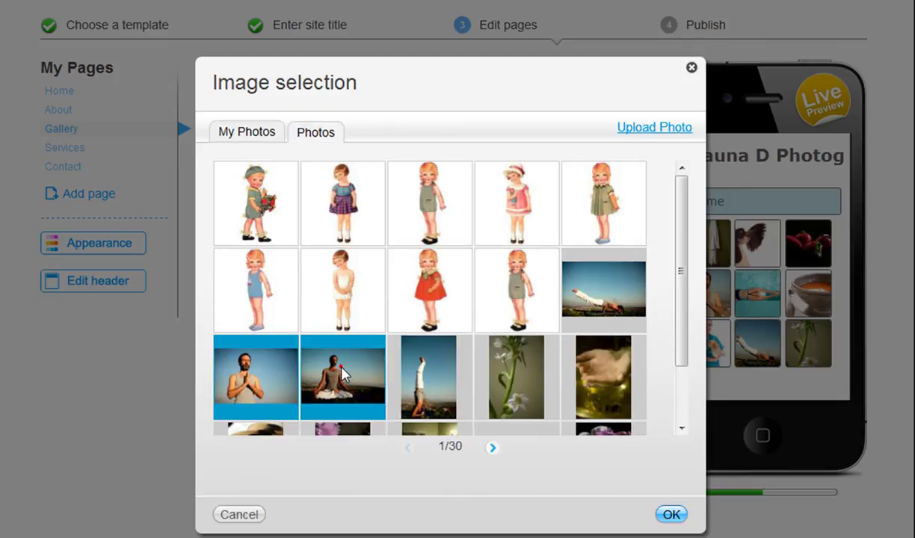
{"action": "left_click", "coordinate": [422, 370]}
{"action": "left_click", "coordinate": [519, 367]}
{"action": "left_click", "coordinate": [602, 378]}
{"action": "left_click", "coordinate": [609, 295]}
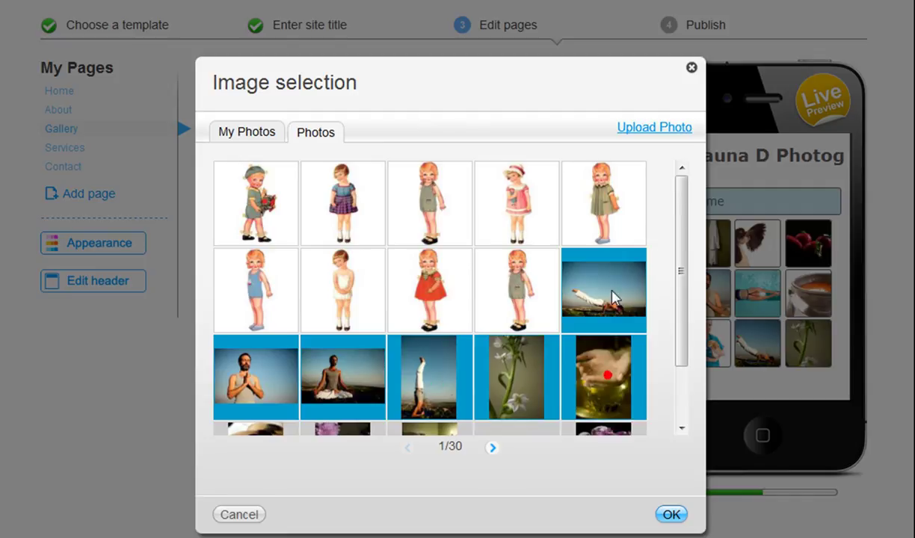
{"action": "scroll", "coordinate": [611, 285], "scroll_direction": "down", "scroll_amount": 1}
{"action": "scroll", "coordinate": [604, 312], "scroll_direction": "down", "scroll_amount": 1}
{"action": "left_click", "coordinate": [496, 373]}
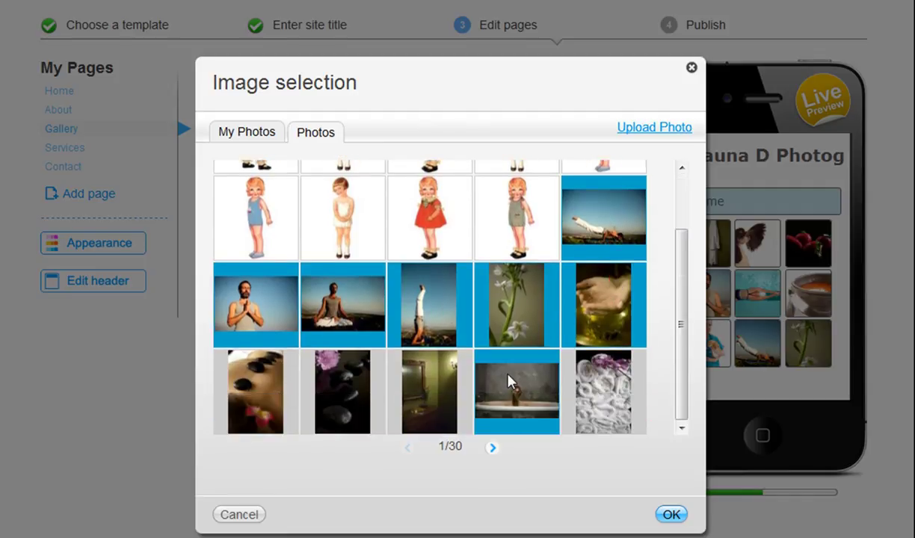
{"action": "left_click", "coordinate": [663, 515]}
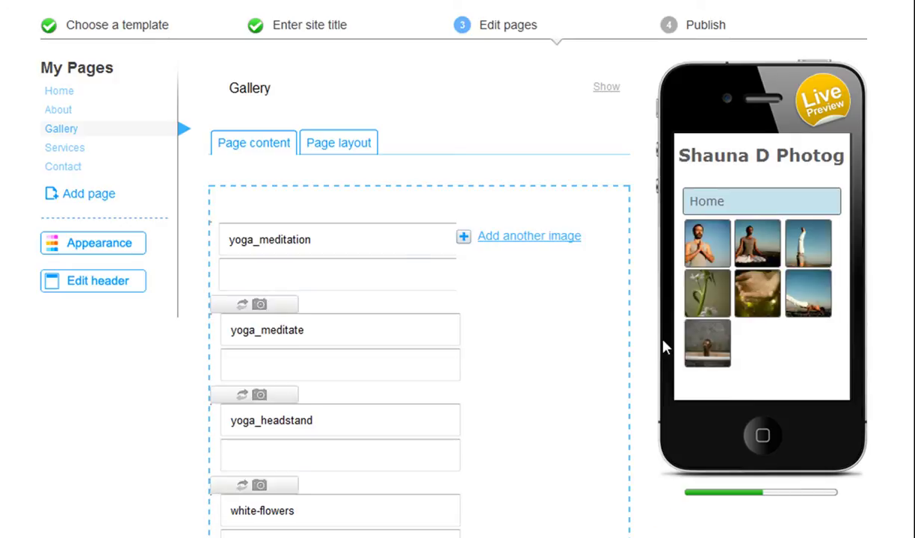
Change the title of the first gallery photo to "yoga by the sea"
{"action": "left_click_drag", "start_coordinate": [458, 277], "coordinate": [293, 273]}
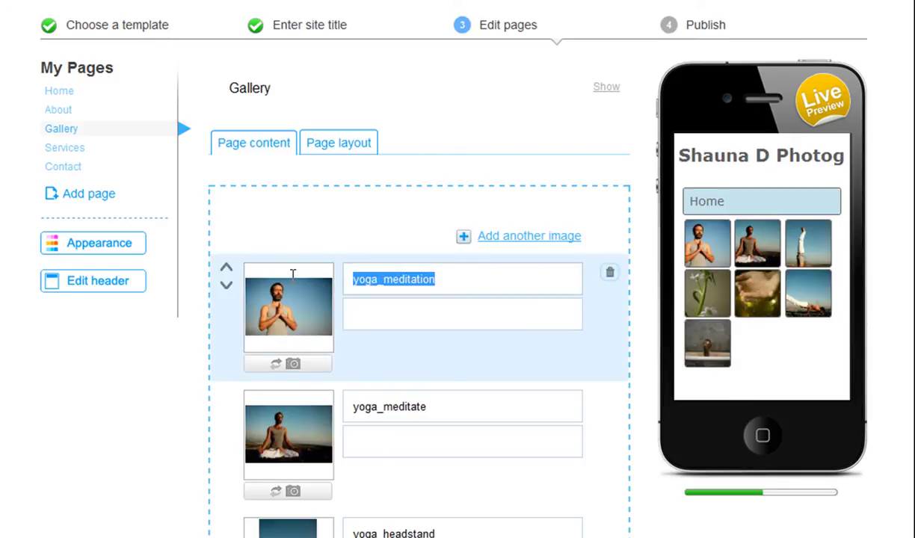
{"action": "type", "text": "yoga by the sea"}
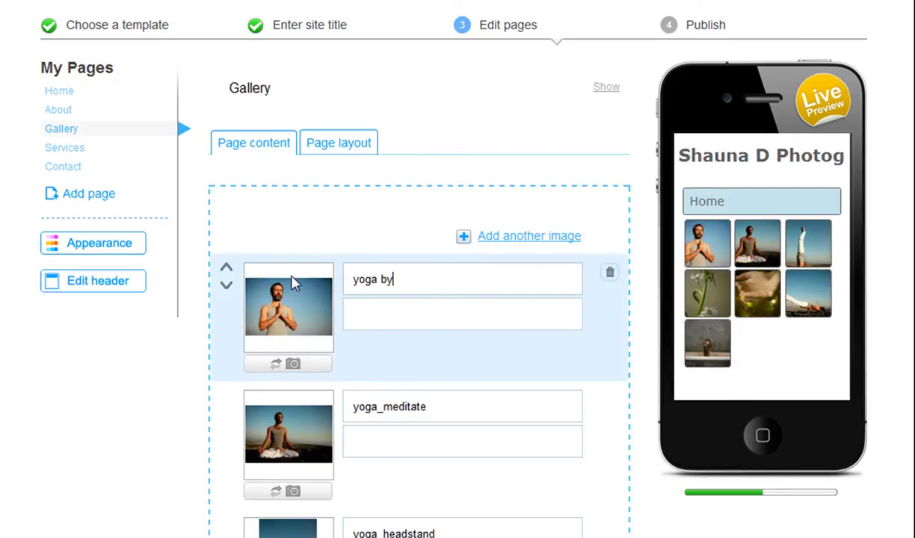
{"action": "left_click", "coordinate": [386, 326]}
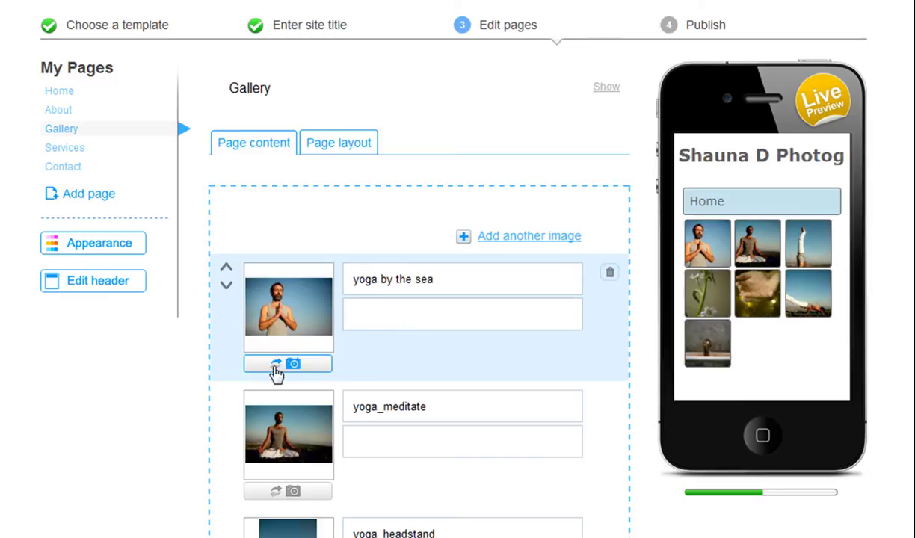
Move the "yoga by the sea" photo down one place and back up, and open and close it in the live preview
{"action": "left_click", "coordinate": [226, 286]}
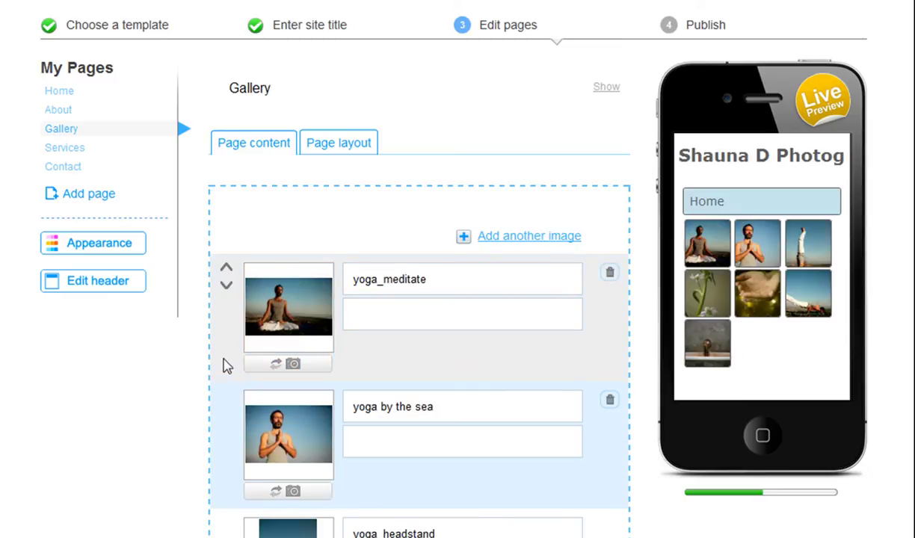
{"action": "left_click", "coordinate": [224, 394]}
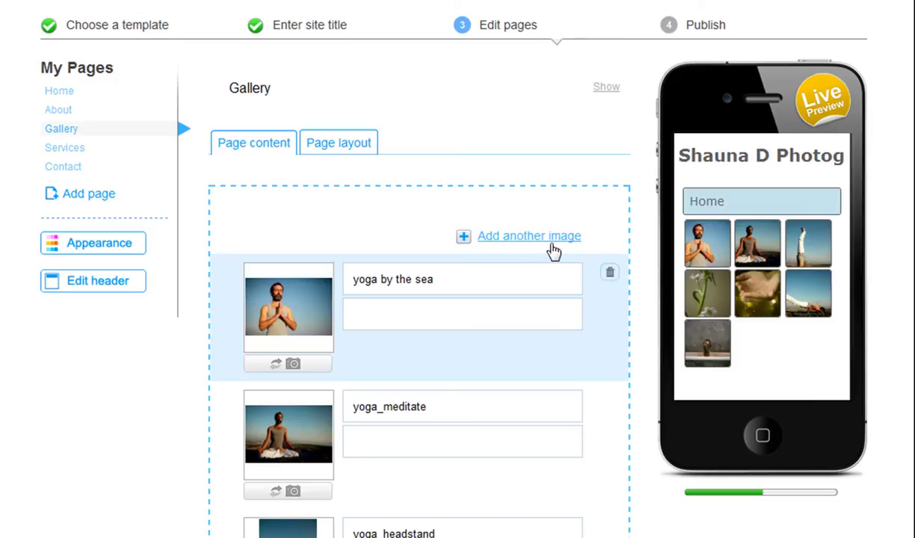
{"action": "left_click", "coordinate": [705, 250]}
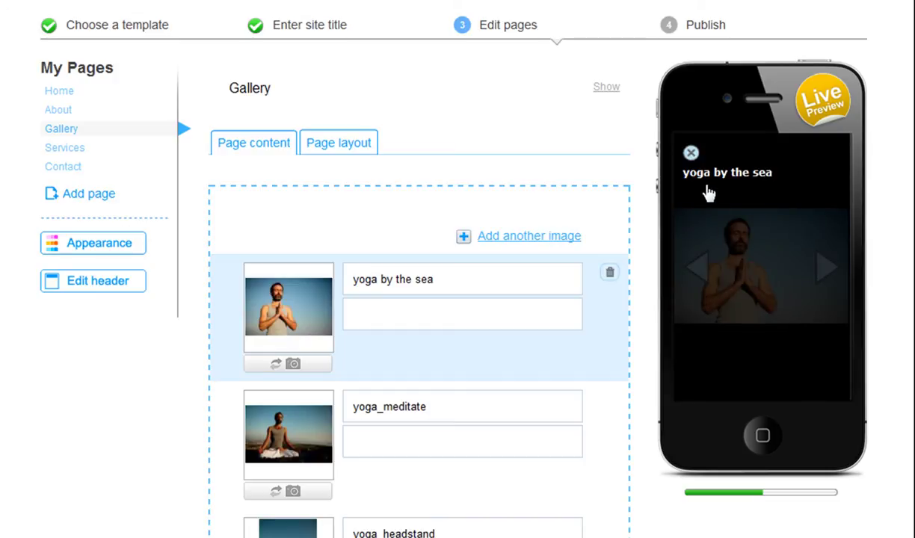
{"action": "left_click", "coordinate": [691, 152]}
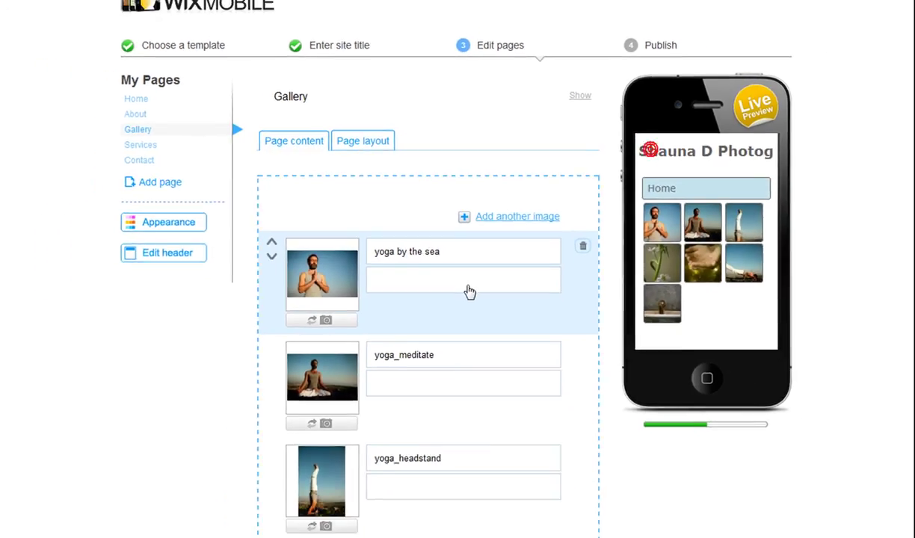
Go to the Services page and add a first service item to it
{"action": "scroll", "coordinate": [470, 291], "scroll_direction": "down", "scroll_amount": 6}
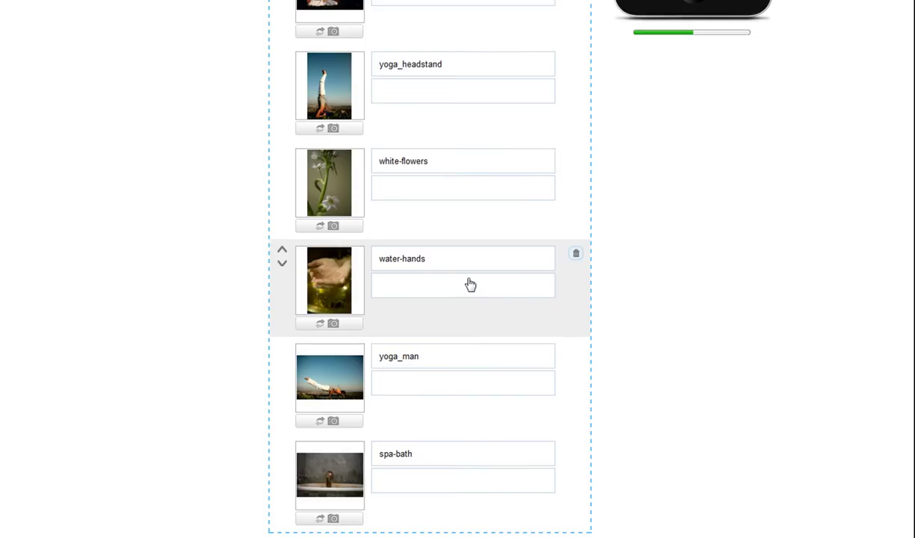
{"action": "left_click", "coordinate": [516, 518]}
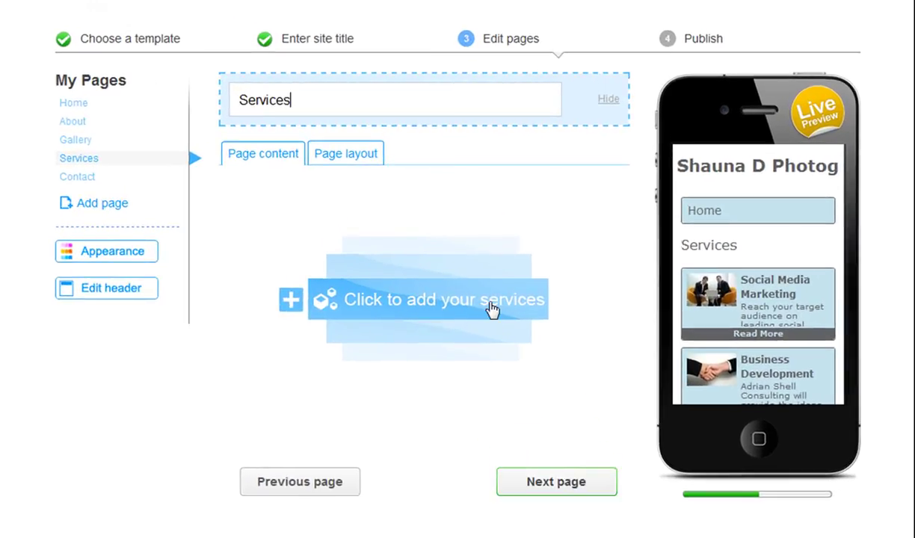
{"action": "left_click", "coordinate": [491, 310]}
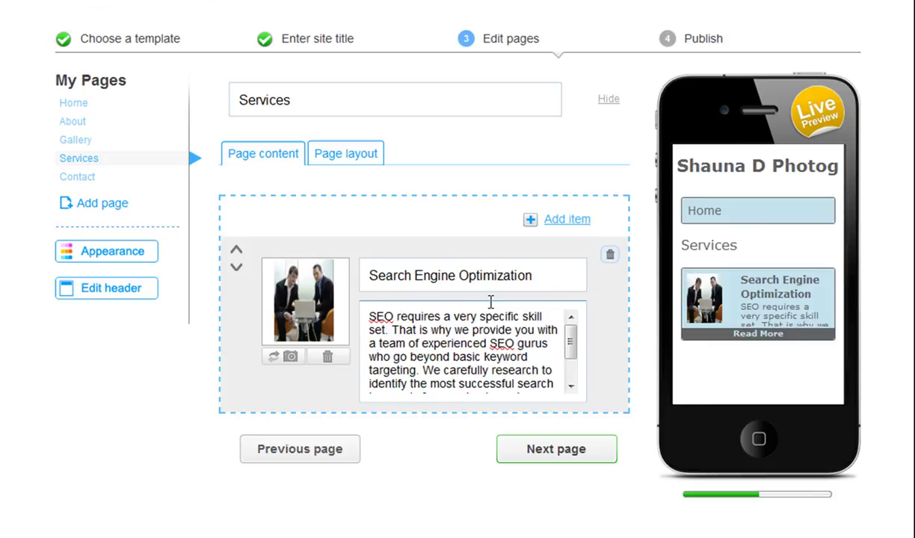
Change the title of the first service item to "SEO" and add a second service item to the Services page
{"action": "scroll", "coordinate": [491, 302], "scroll_direction": "down", "scroll_amount": 1}
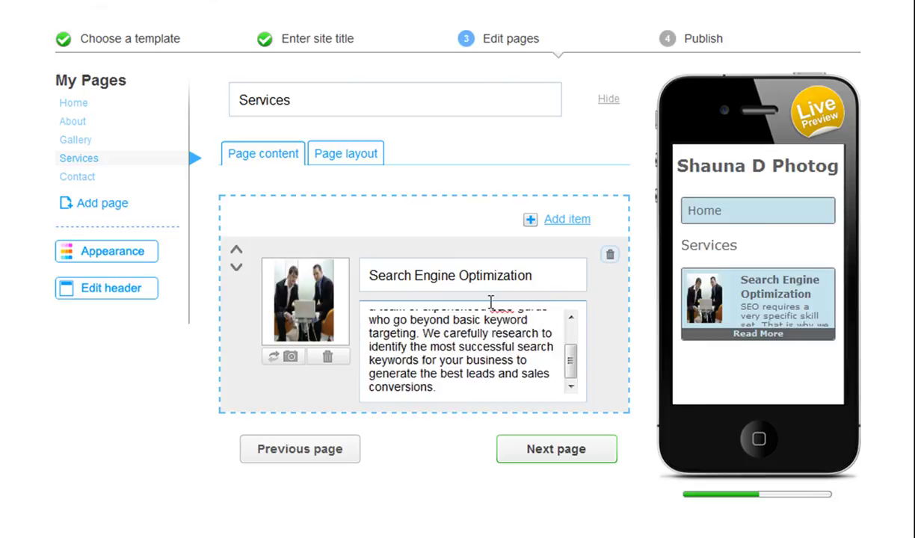
{"action": "left_click", "coordinate": [416, 274]}
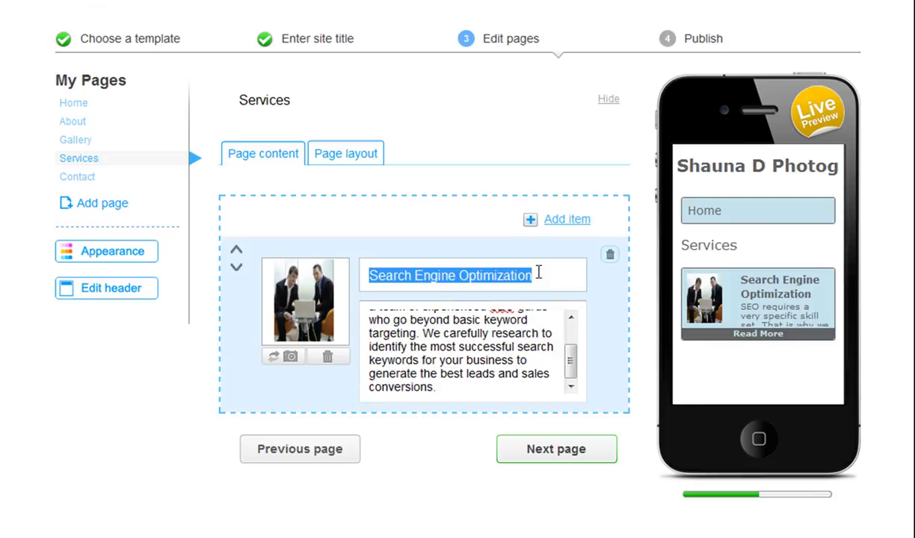
{"action": "type", "text": "SEO"}
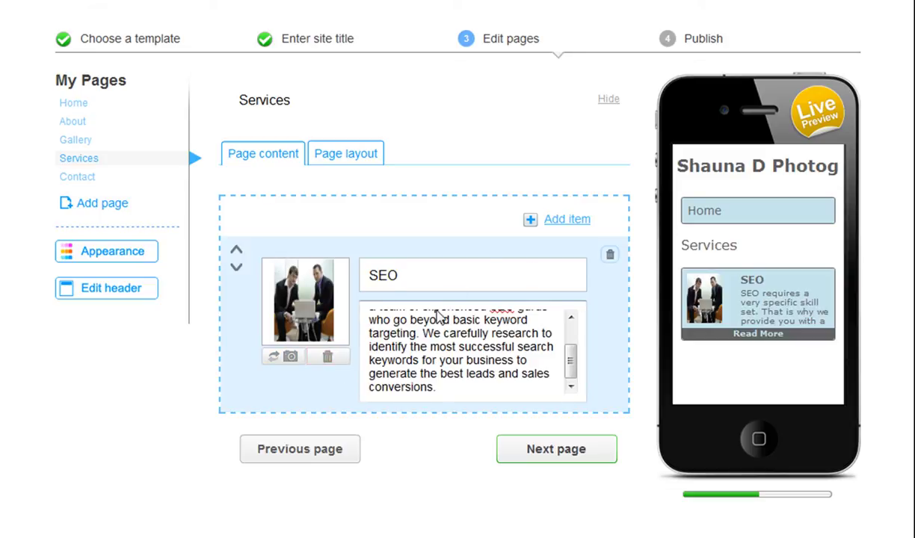
{"action": "left_click", "coordinate": [544, 222]}
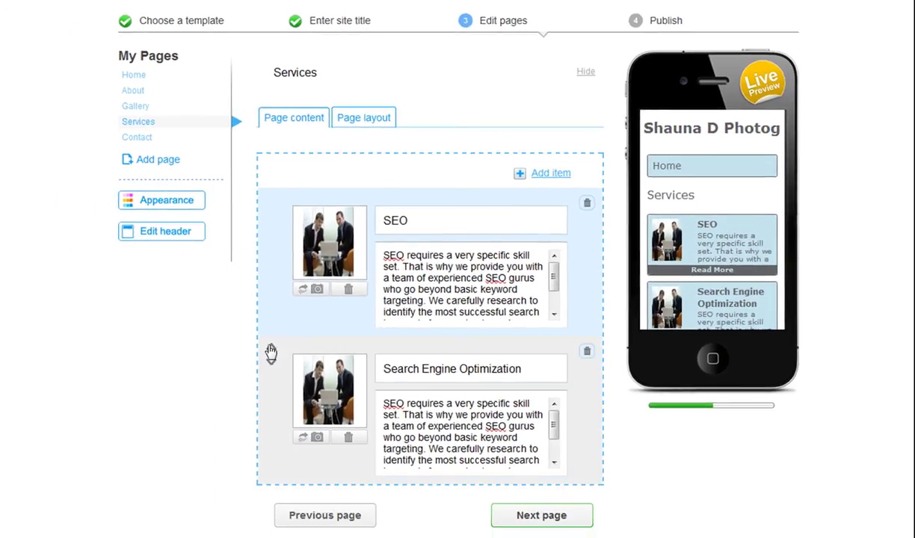
Move the "Search Engine Optimization" item above the "SEO" item and back below it
{"action": "left_click", "coordinate": [270, 350]}
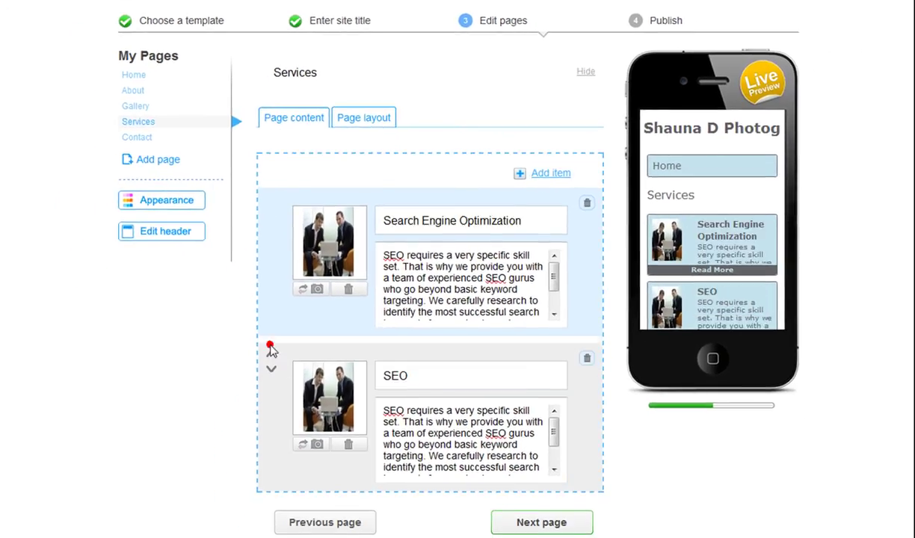
{"action": "scroll", "coordinate": [675, 296], "scroll_direction": "down", "scroll_amount": 1}
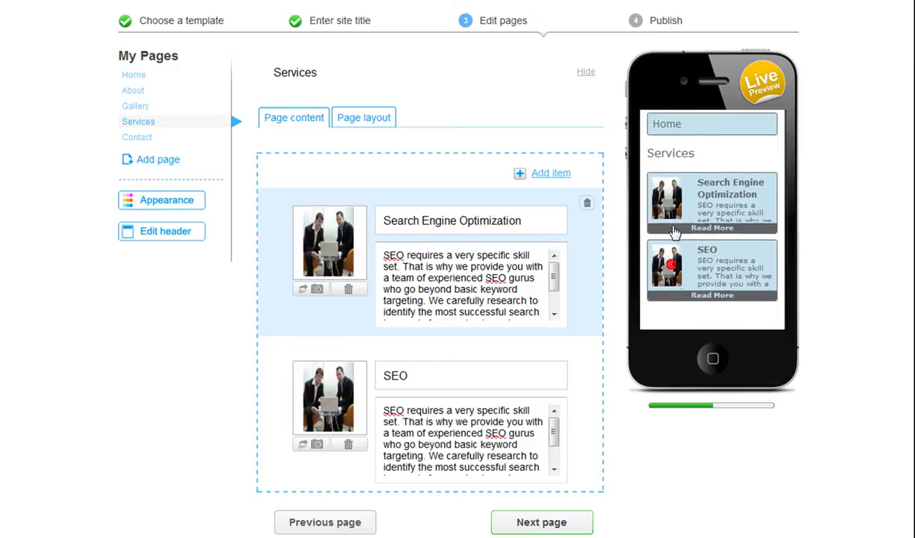
{"action": "left_click", "coordinate": [271, 215]}
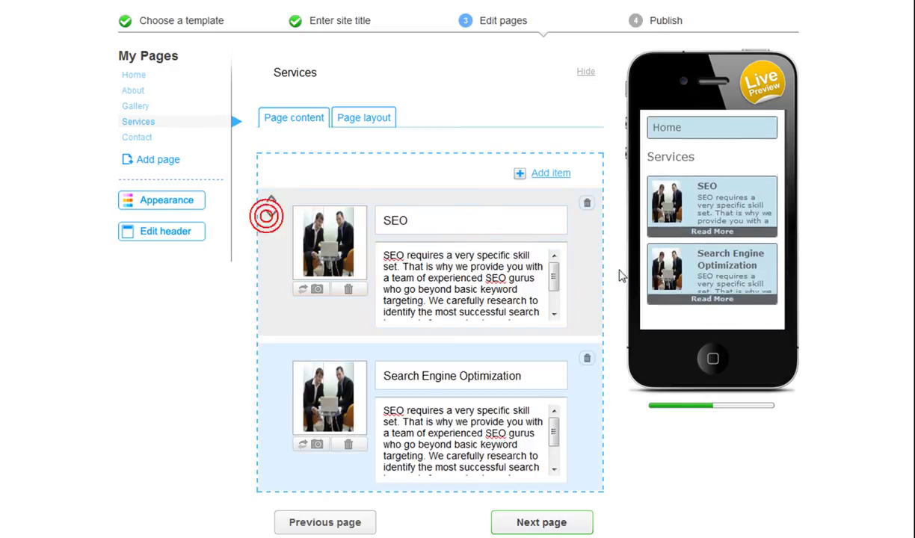
View the Services page layout, and advance past the Contact page to the Publish stage
{"action": "left_click", "coordinate": [366, 116]}
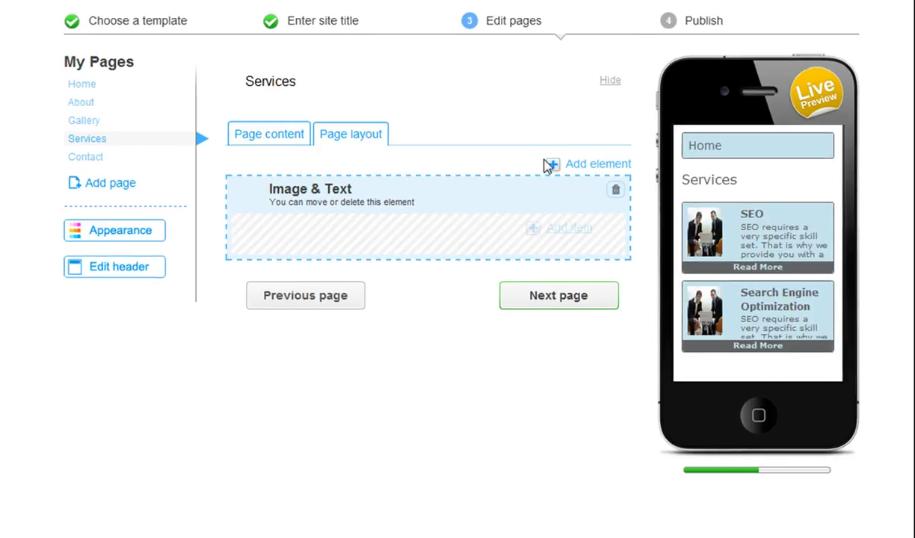
{"action": "left_click", "coordinate": [571, 303]}
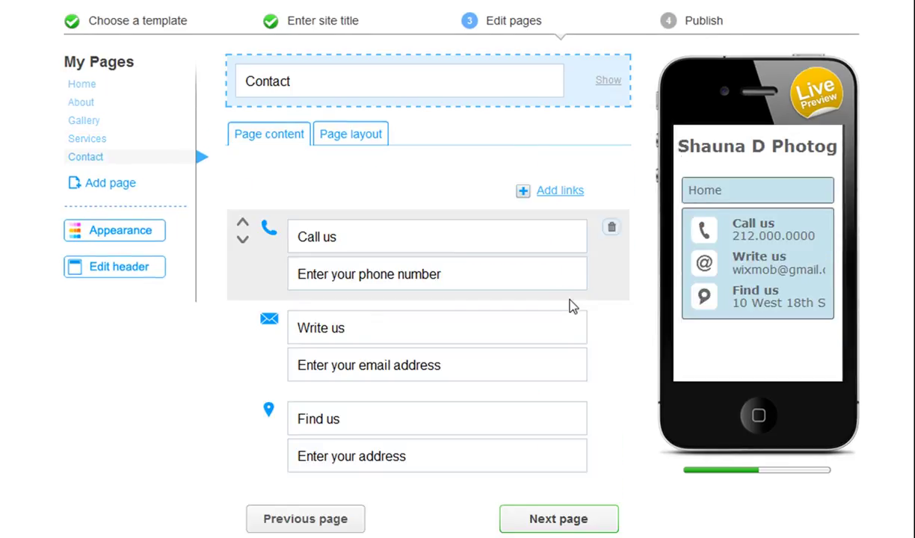
{"action": "left_click", "coordinate": [566, 524]}
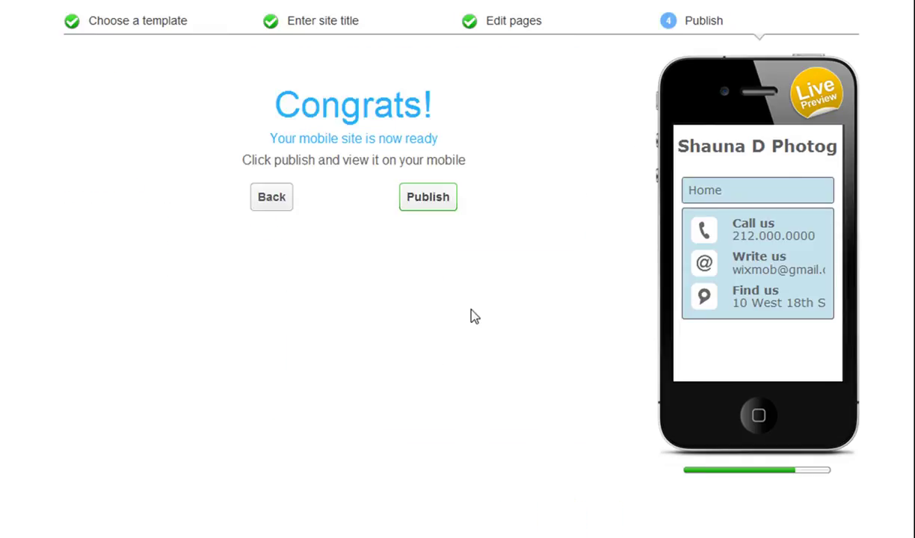
Publish the mobile site and have the link to it sent by email
{"action": "left_click", "coordinate": [429, 211]}
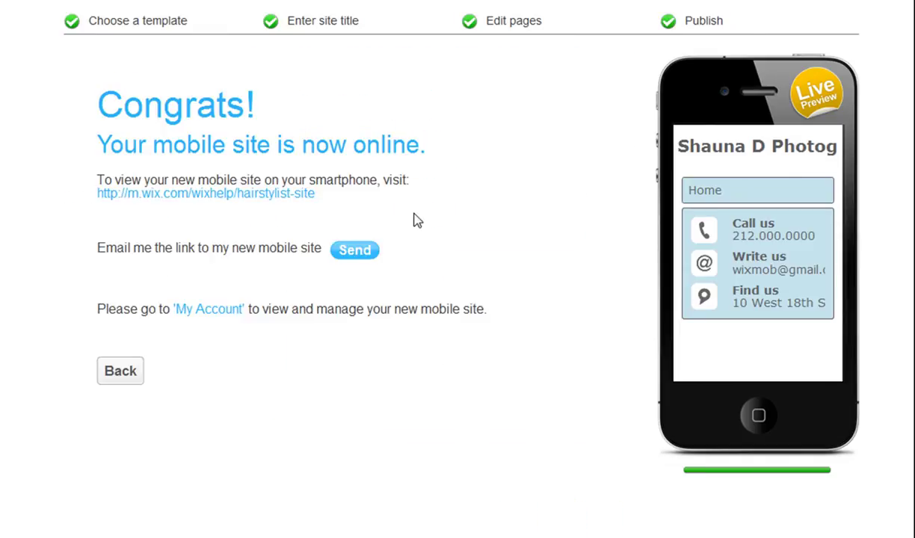
{"action": "left_click", "coordinate": [356, 252]}
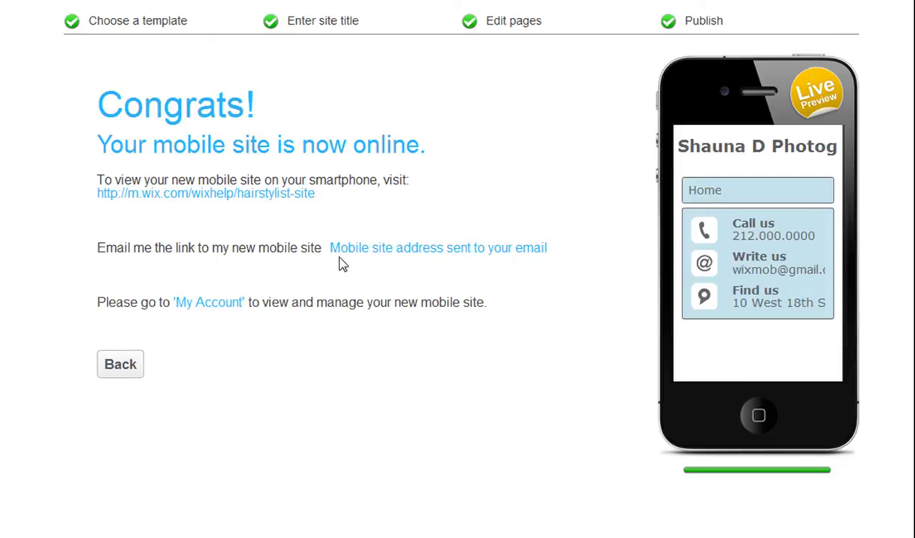